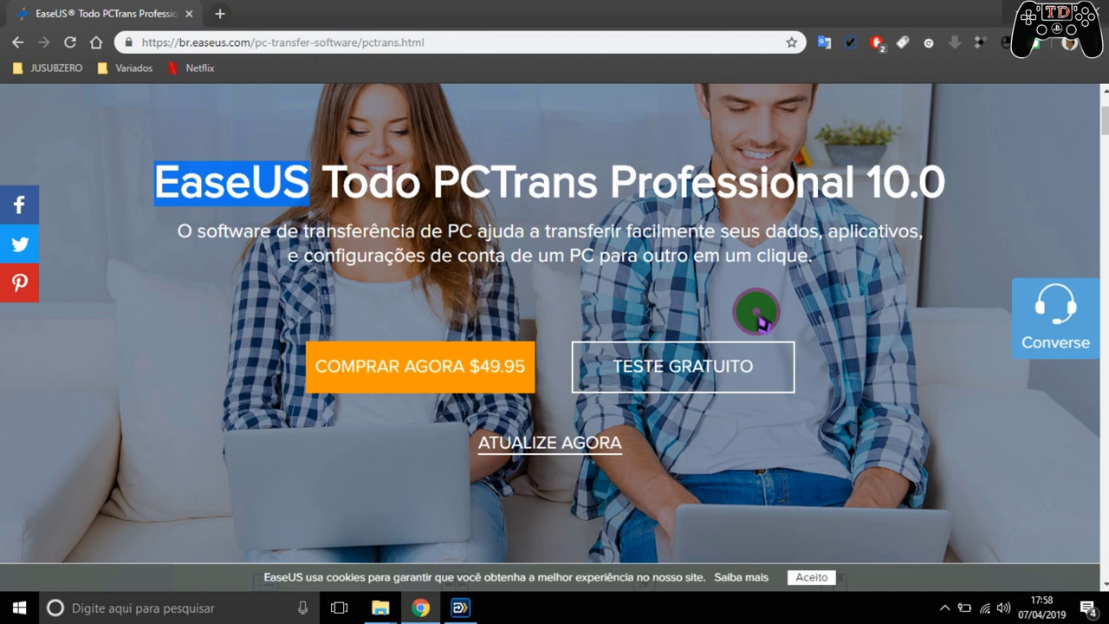
Switch from the browser to the EaseUS Todo PCTrans Pro application.
click(461, 605)
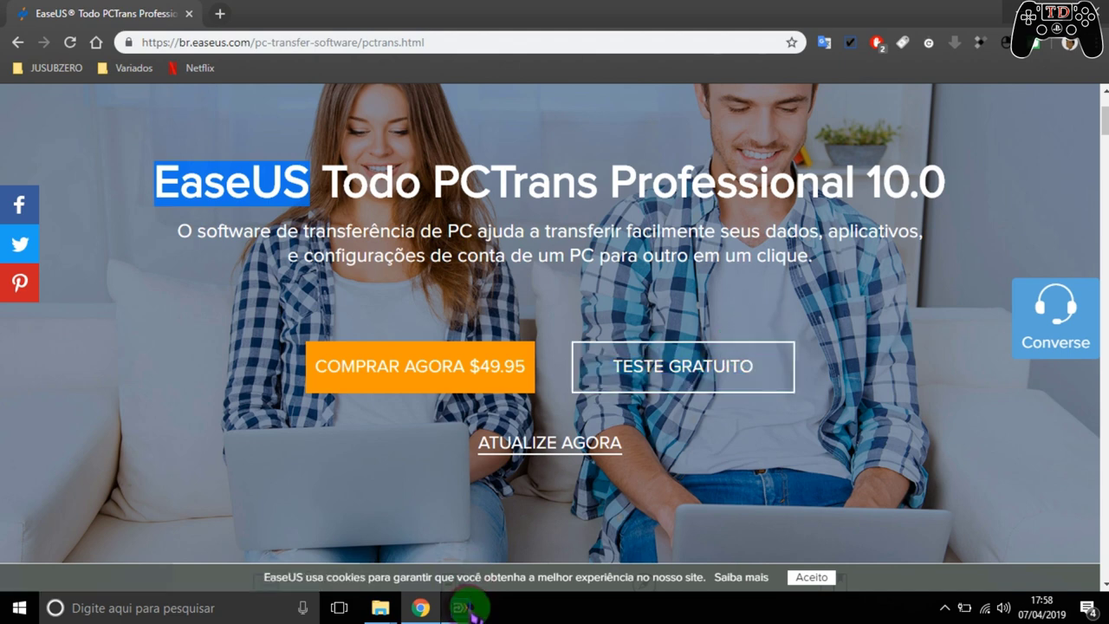
click(711, 275)
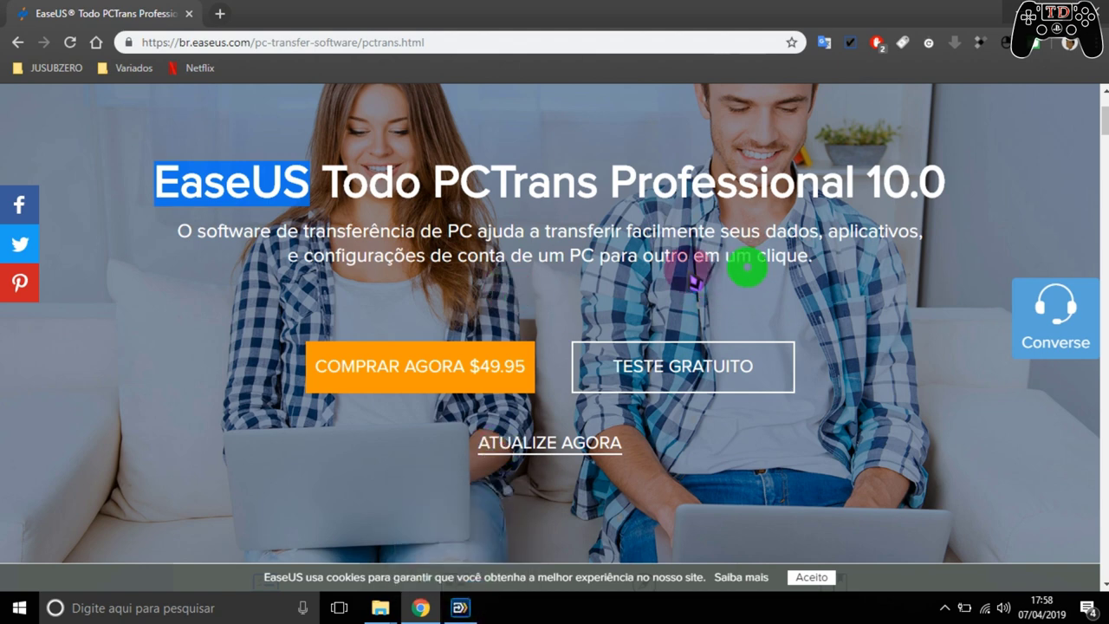
click(565, 305)
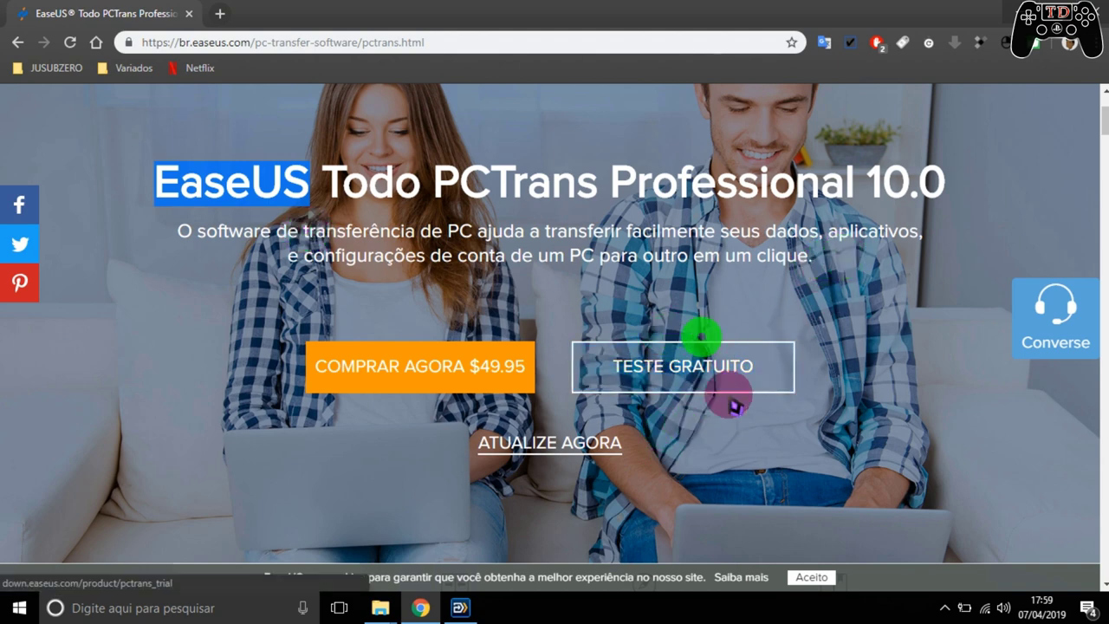
click(468, 609)
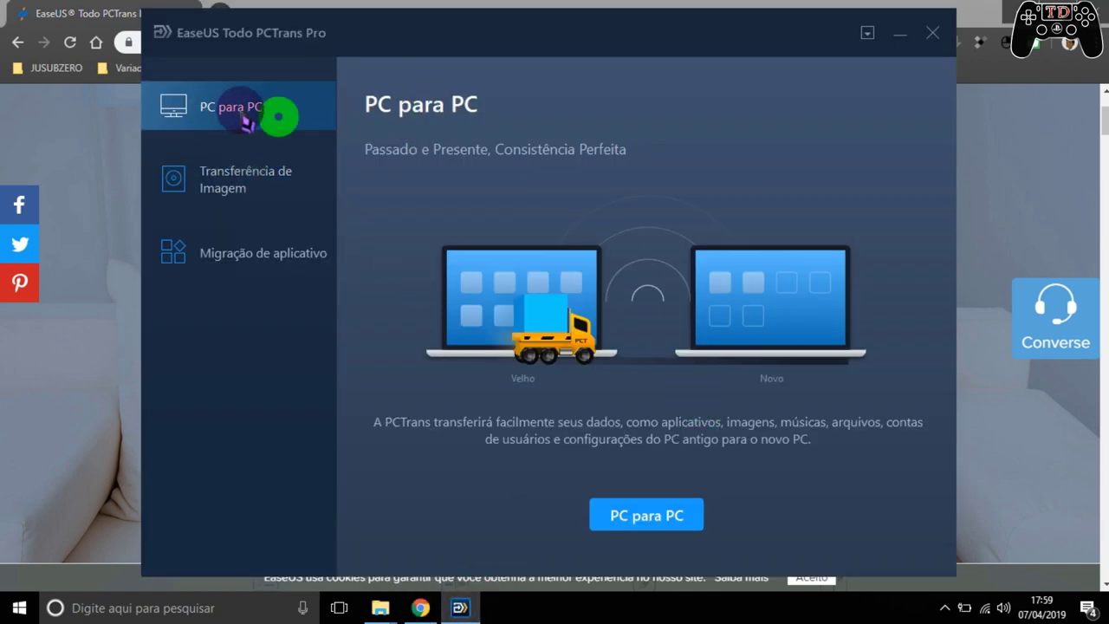
Look at the PC para PC preparation page and the methods offered by Transferência de Imagem, returning to the start page.
click(646, 516)
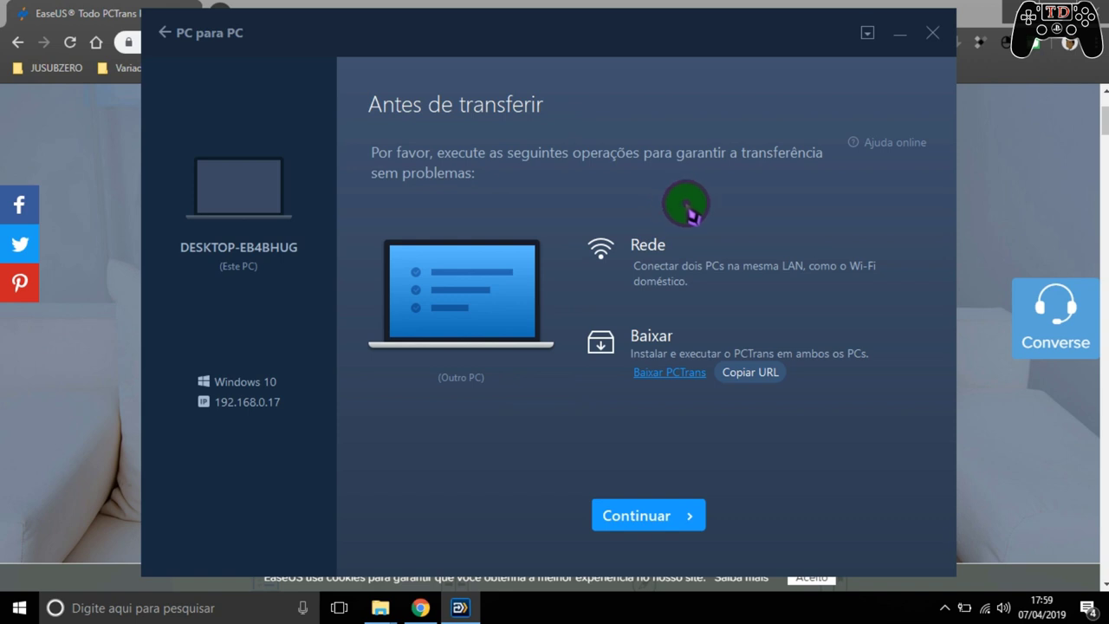
click(164, 37)
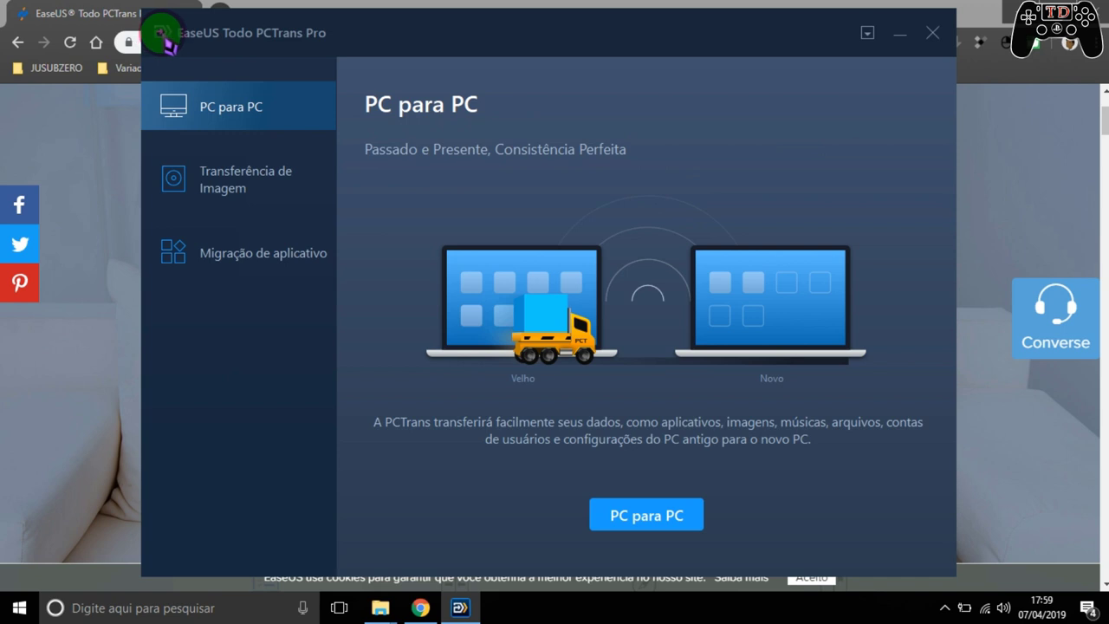
click(258, 192)
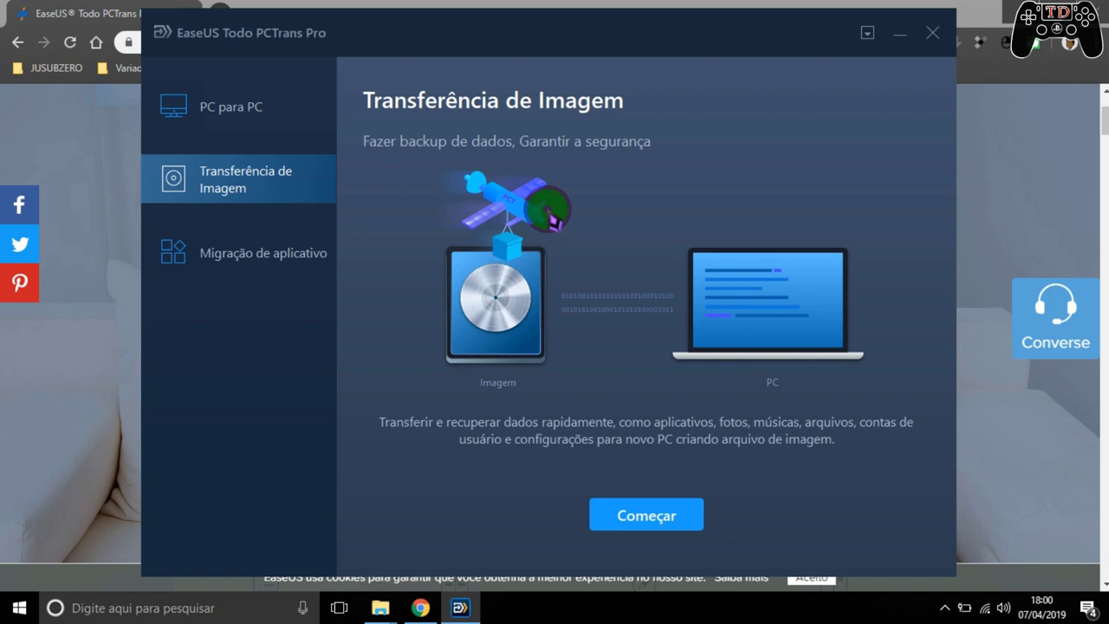
click(650, 515)
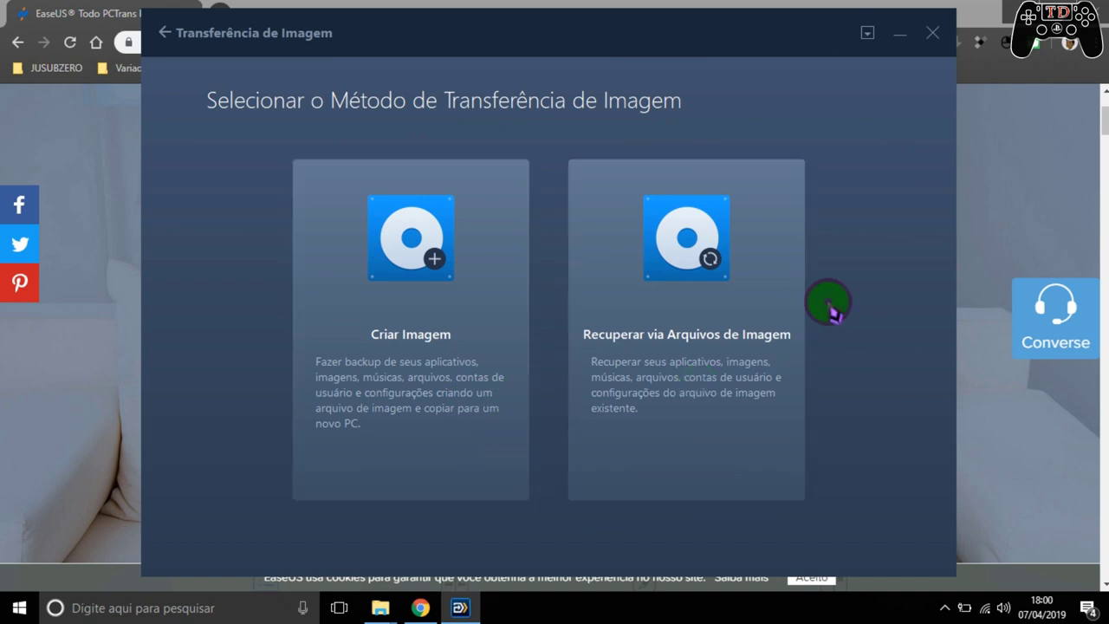
click(165, 32)
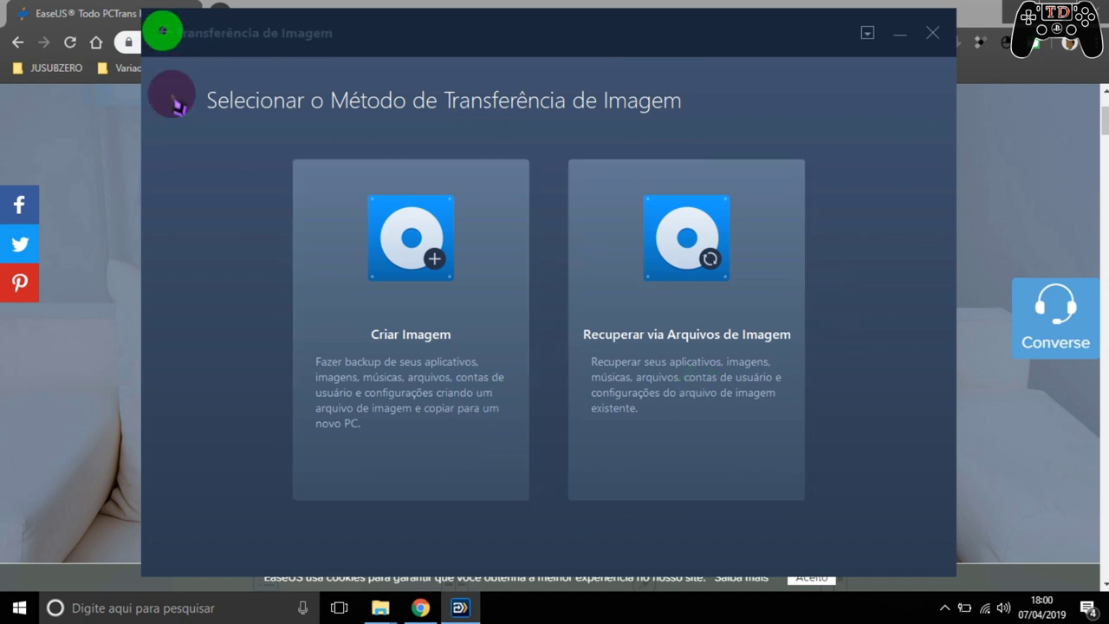
Start creating a transfer image and confirm the proposed image name with F:\PCTransImage as save location.
click(246, 192)
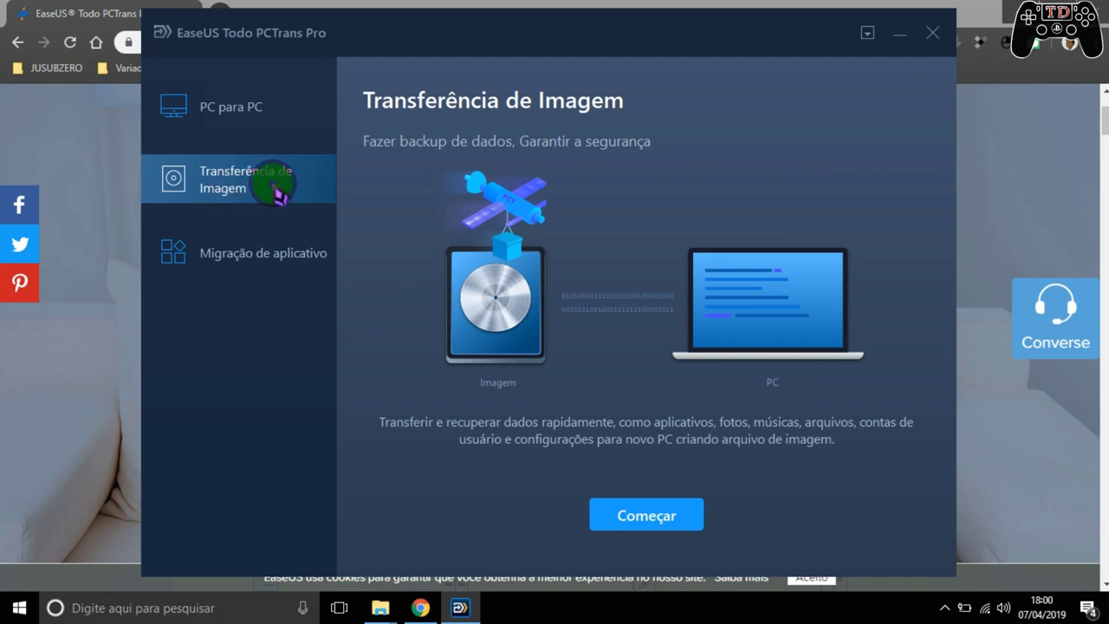
click(650, 516)
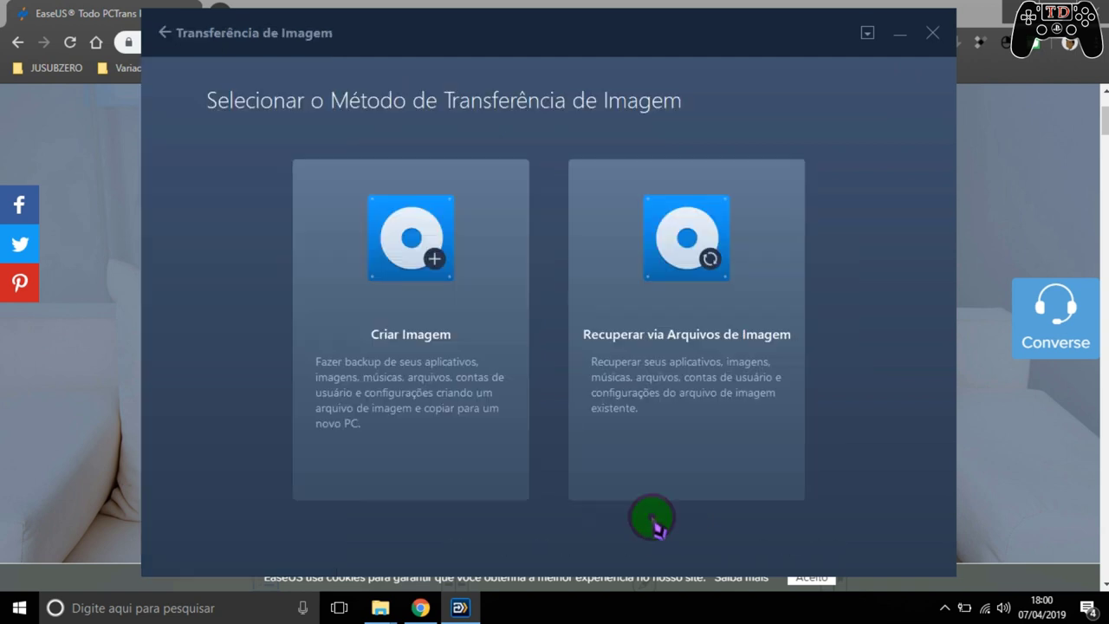
mouse_move(487, 408)
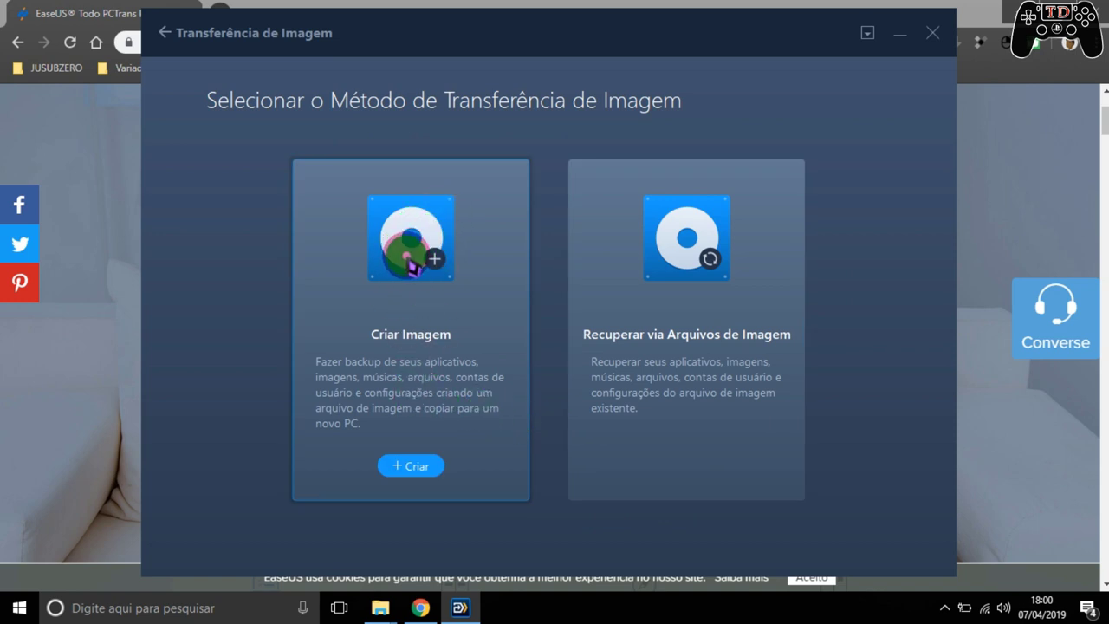
click(409, 466)
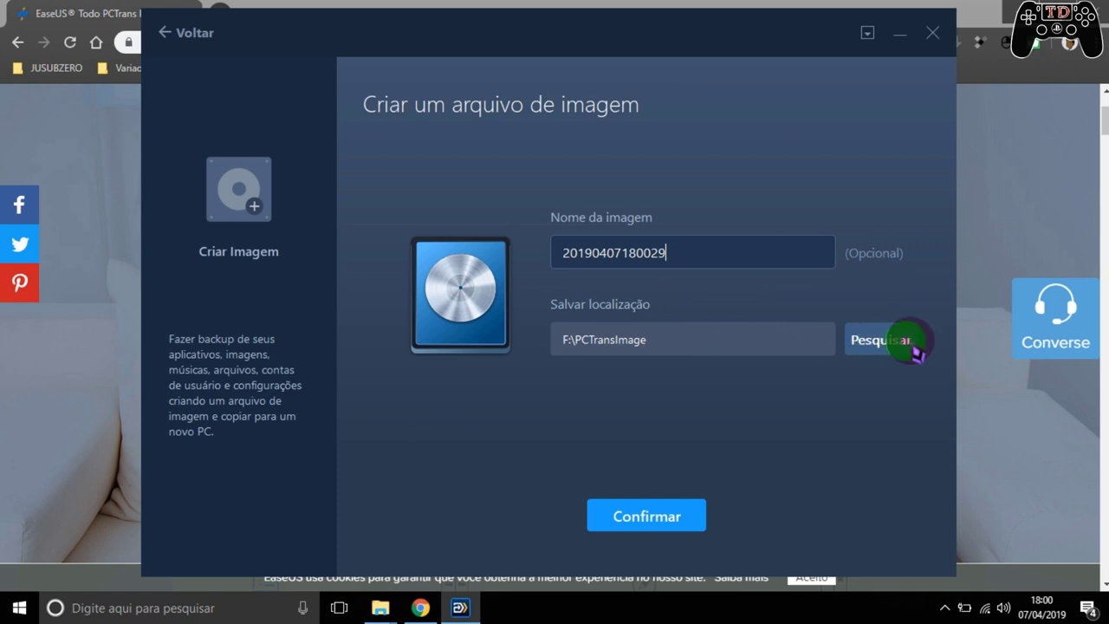
drag(693, 253, 514, 257)
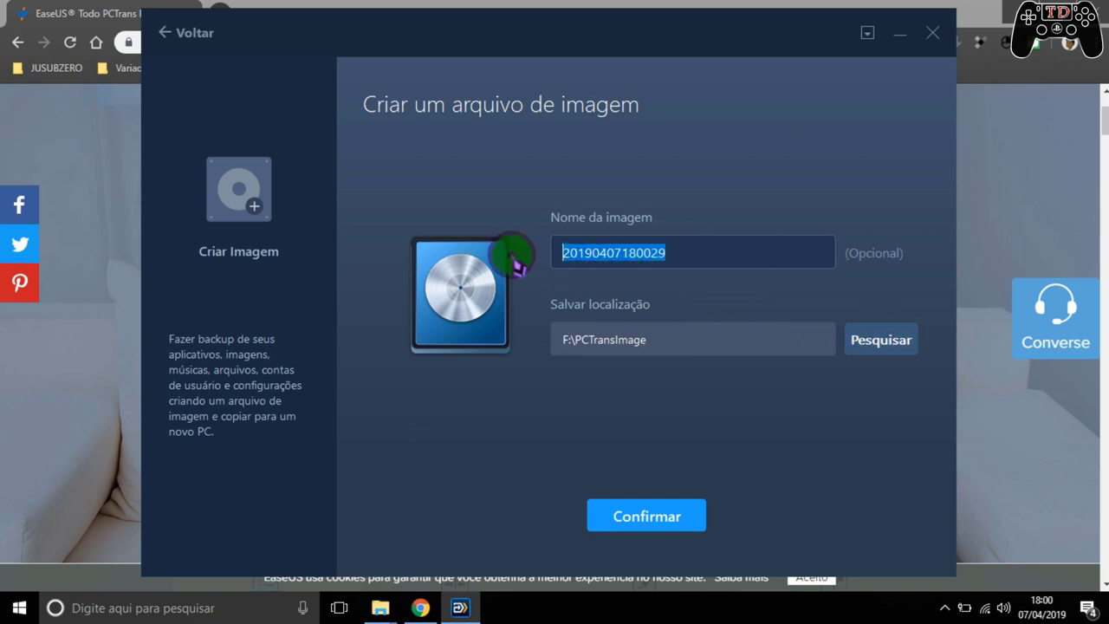
click(658, 520)
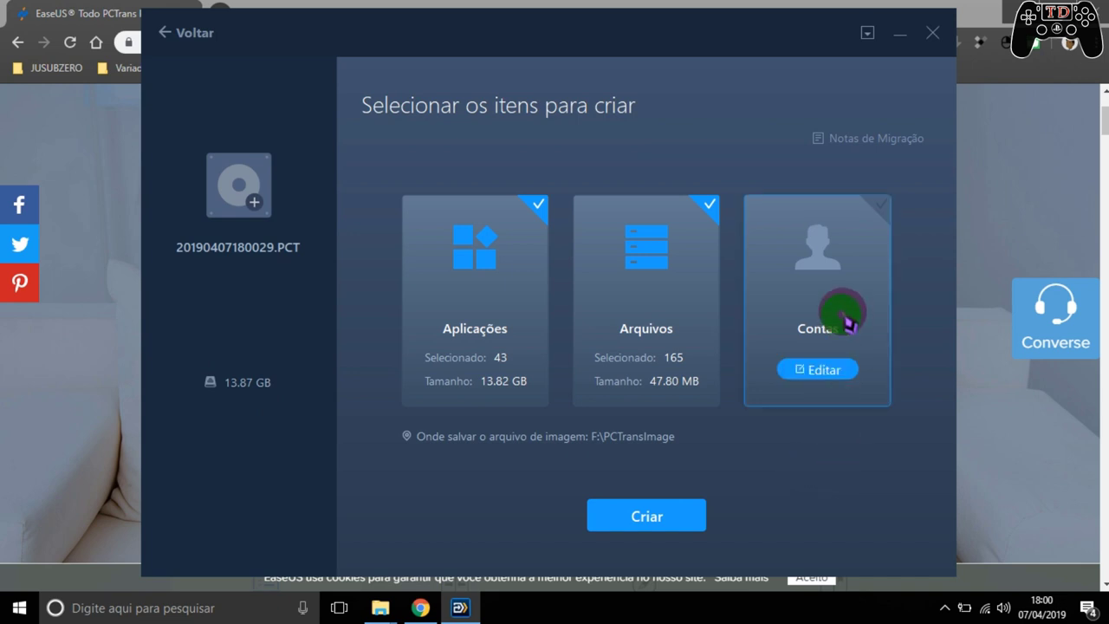
mouse_move(862, 292)
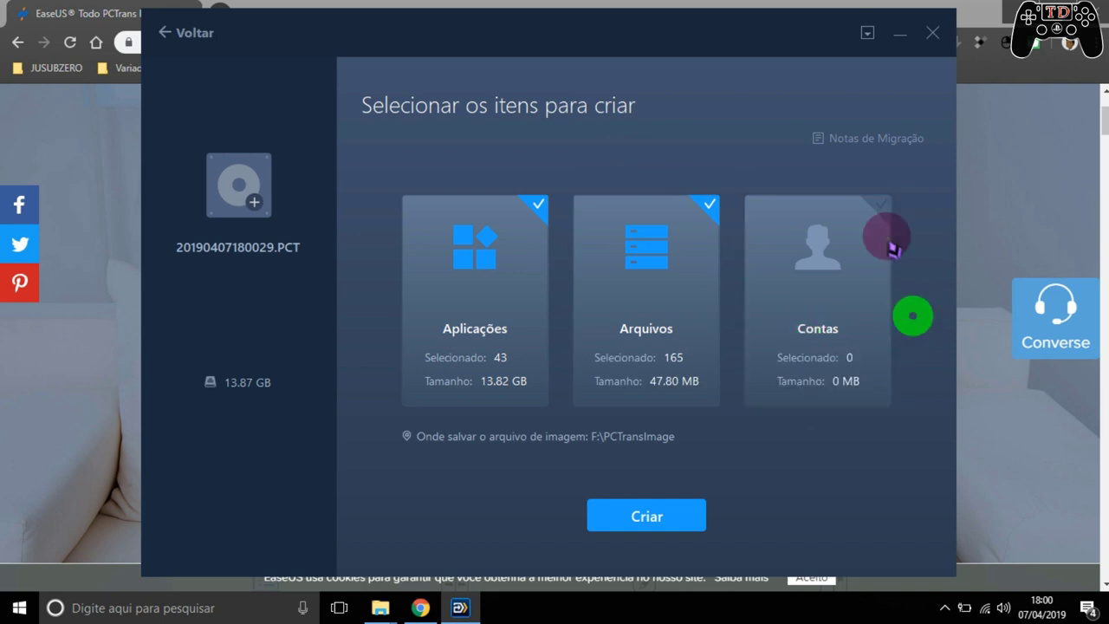
mouse_move(666, 235)
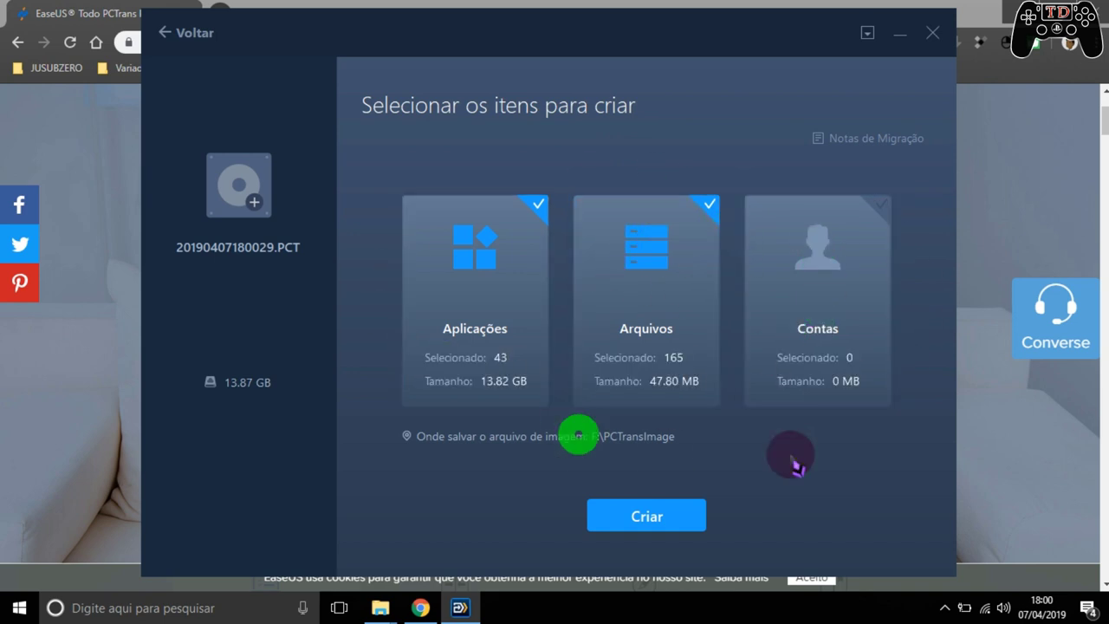
click(833, 371)
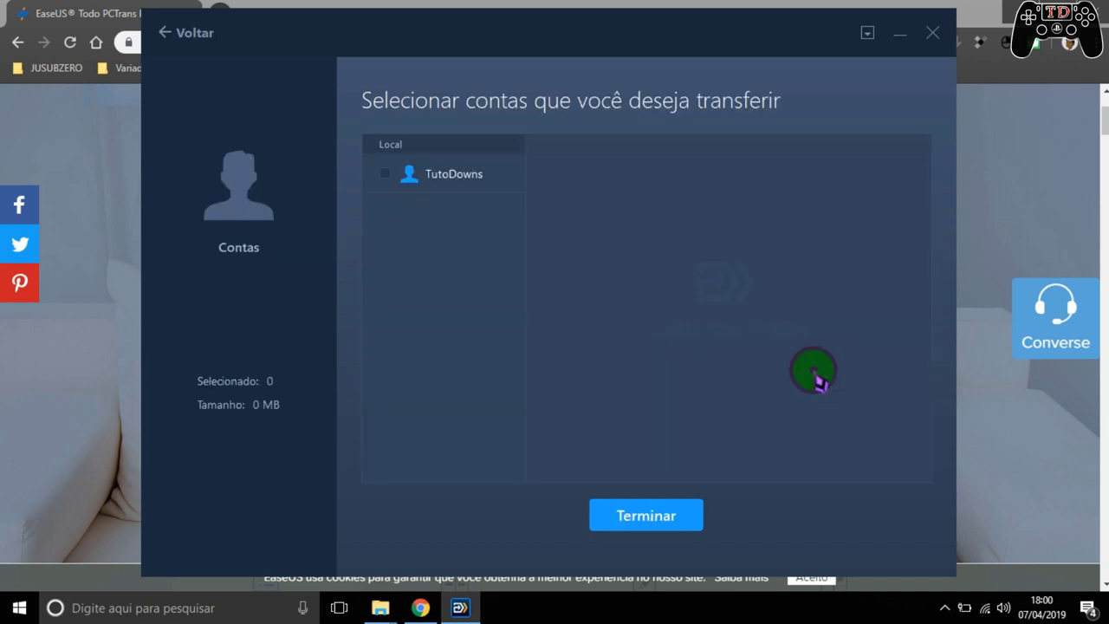
click(390, 177)
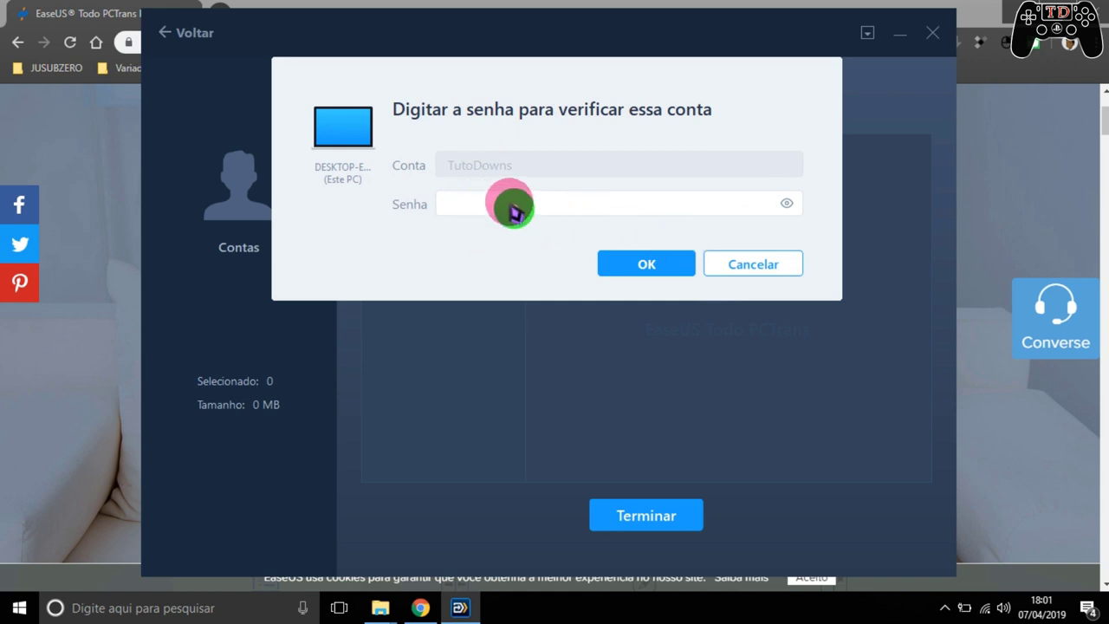
click(715, 253)
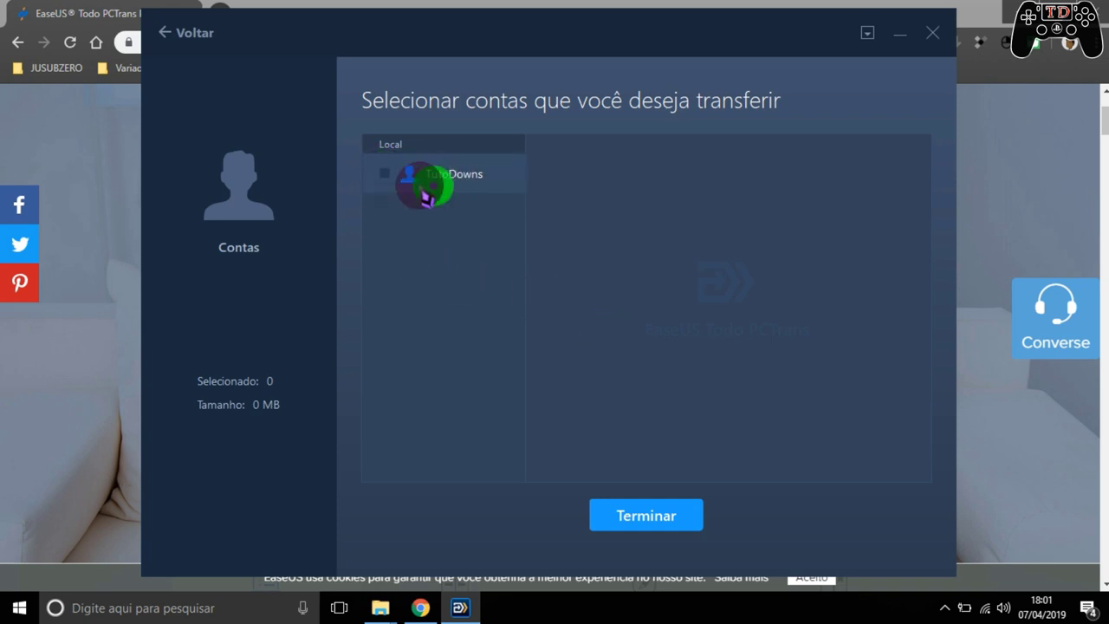
click(387, 177)
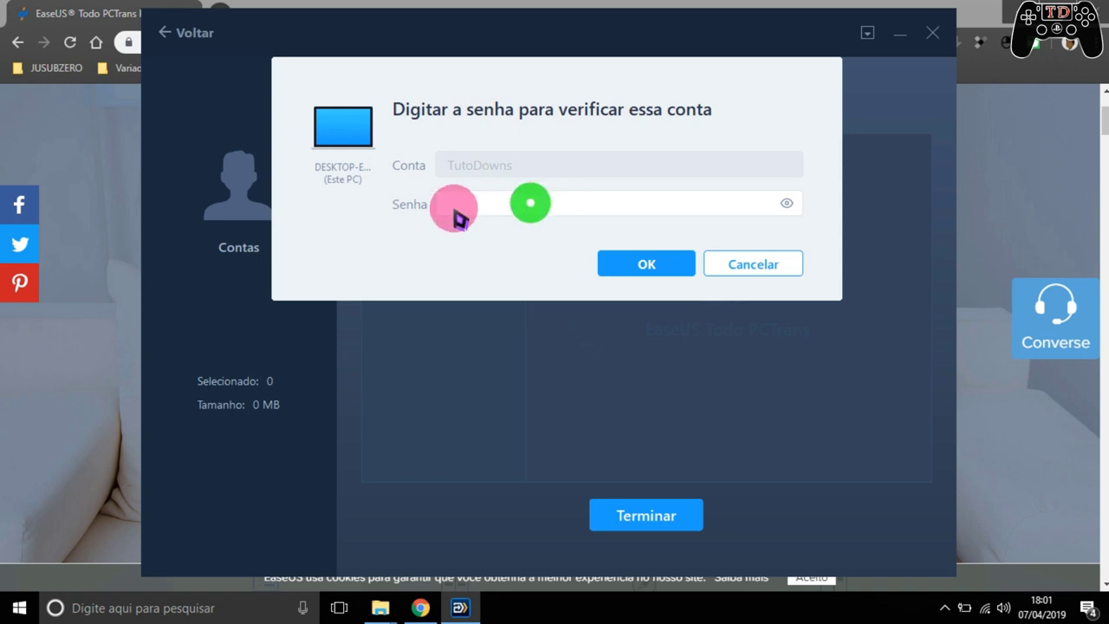
click(767, 265)
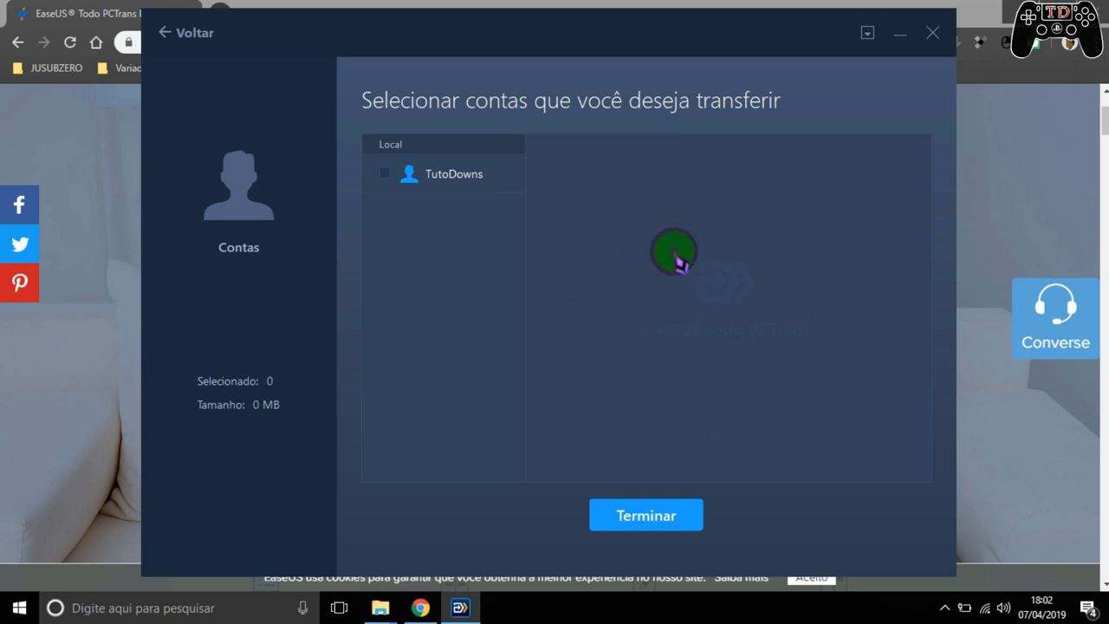
click(187, 32)
click(785, 277)
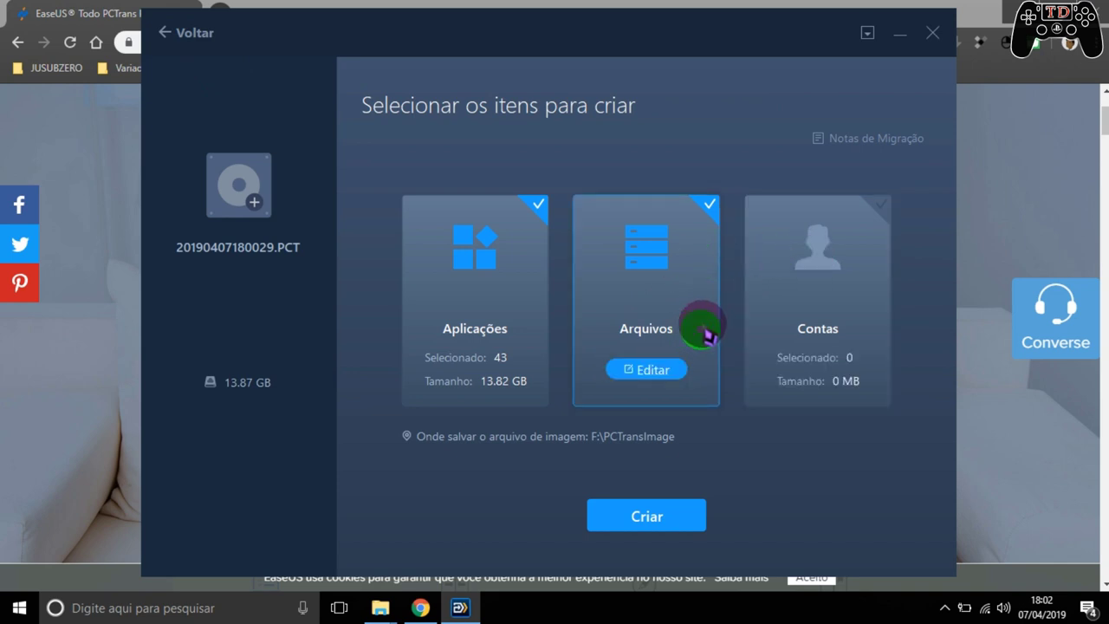
Edit the applications included in the image, deselecting all of them and selecting only Advanced Installer 15.8, Bandicam and CCleaner.
click(485, 380)
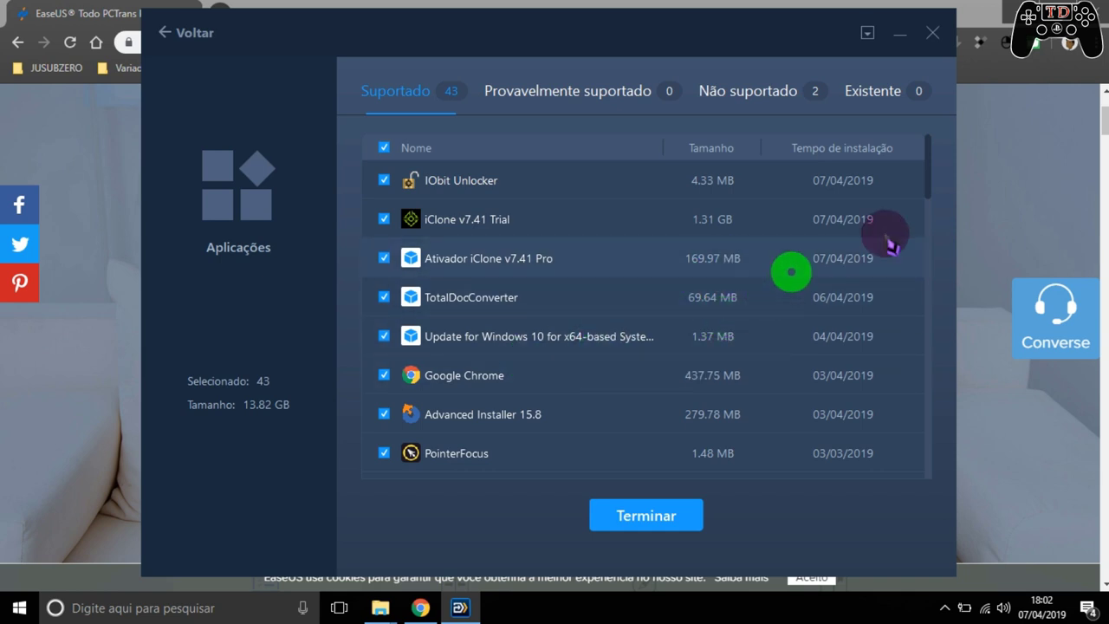
mouse_move(931, 191)
mouse_down()
mouse_move(924, 264)
mouse_move(918, 206)
mouse_up()
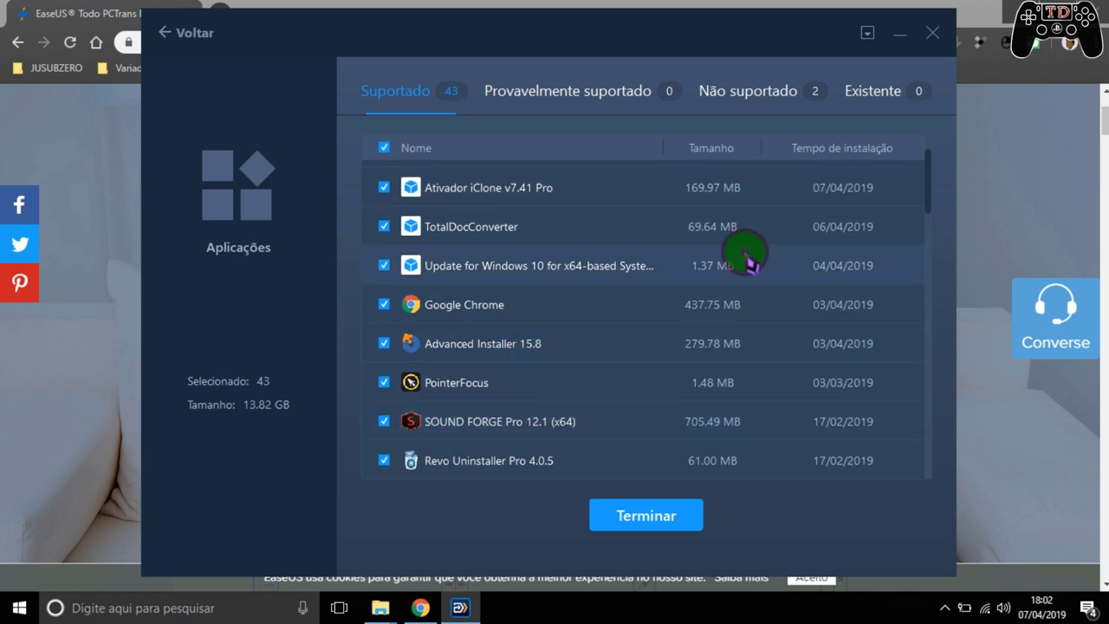
click(383, 148)
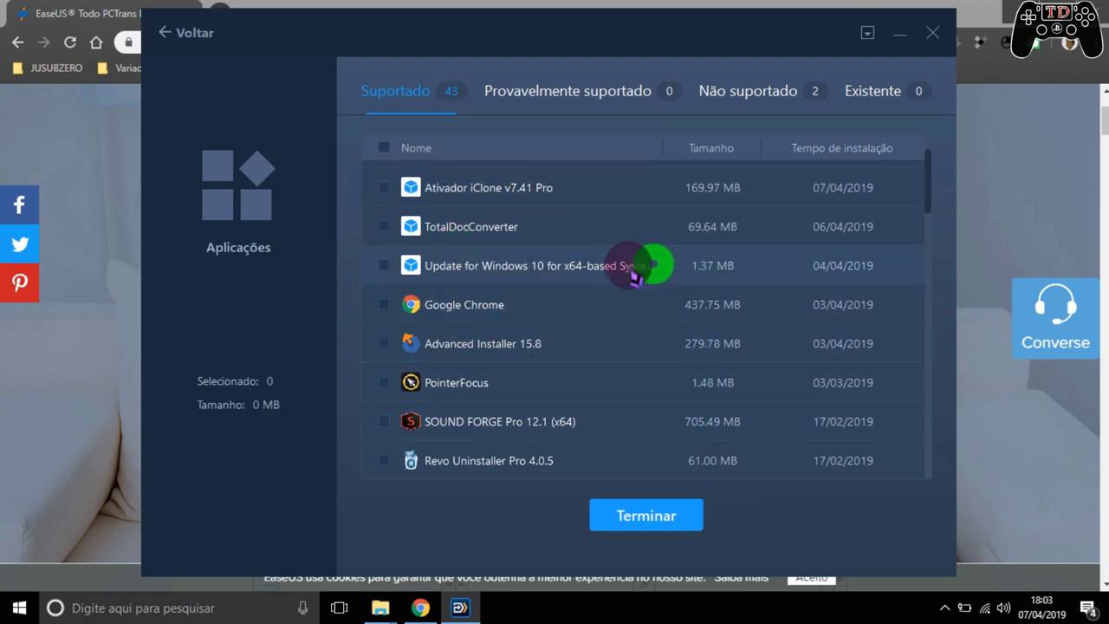
click(384, 344)
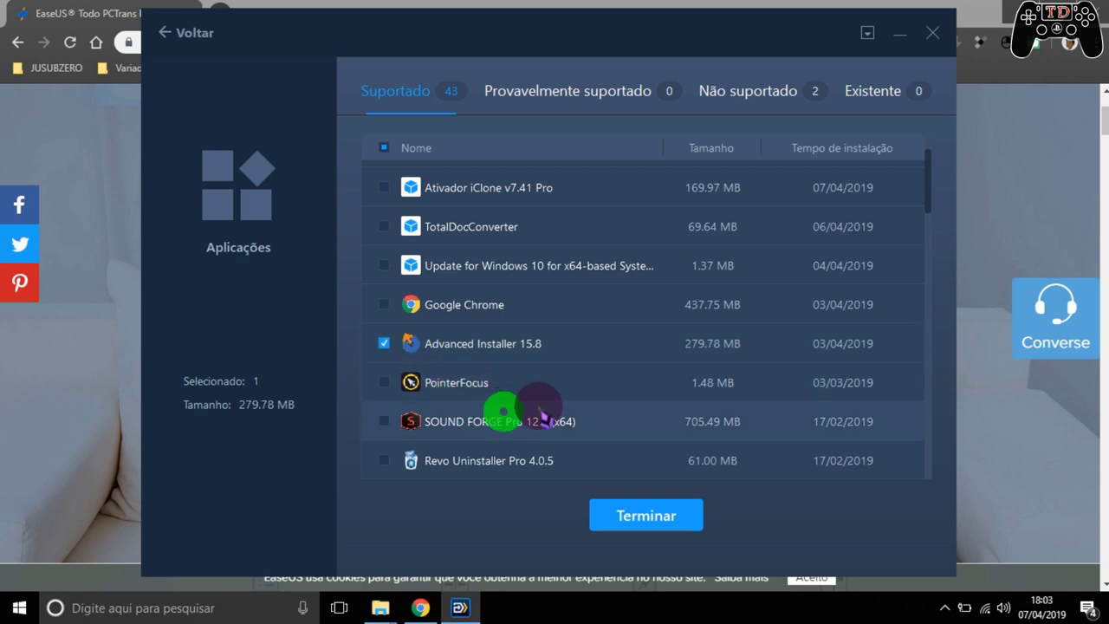
scroll(639, 375, down, 10)
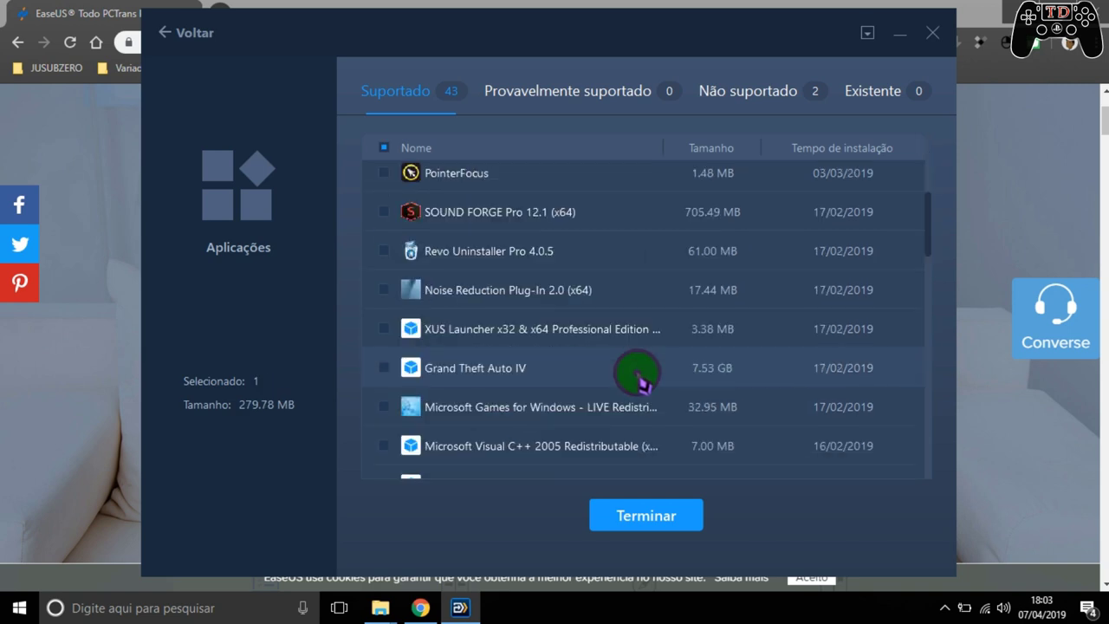
scroll(639, 378, down, 5)
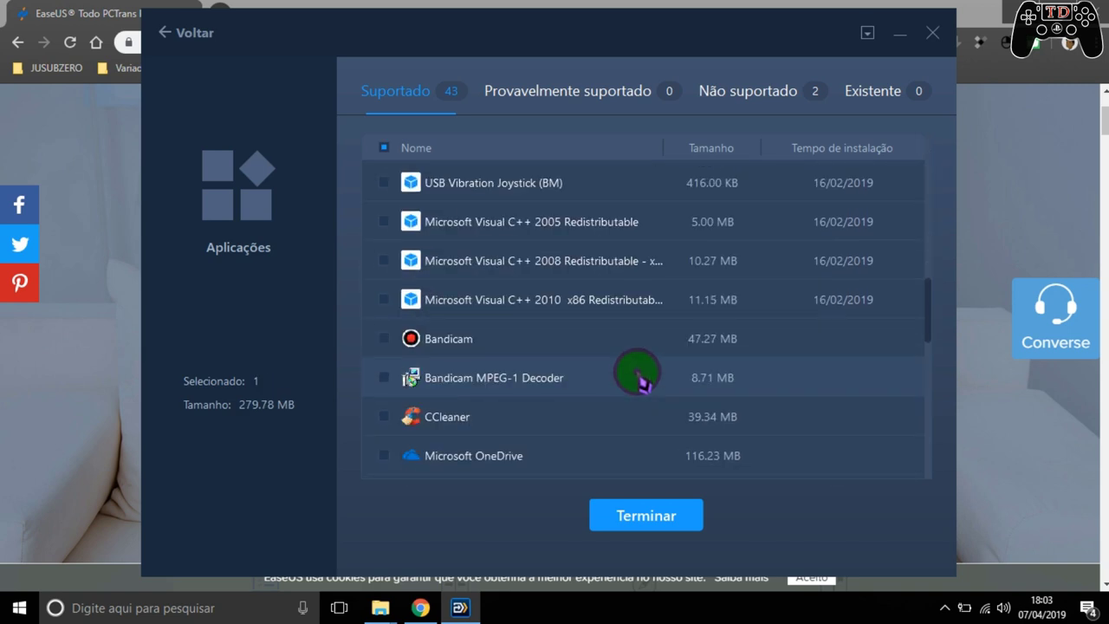
click(385, 340)
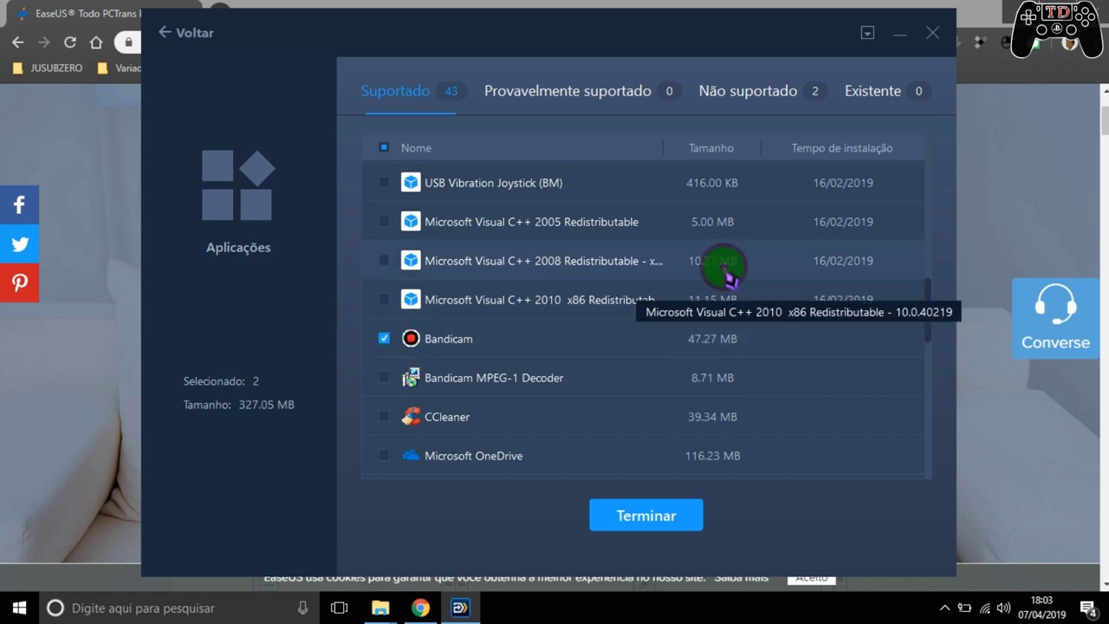
click(383, 418)
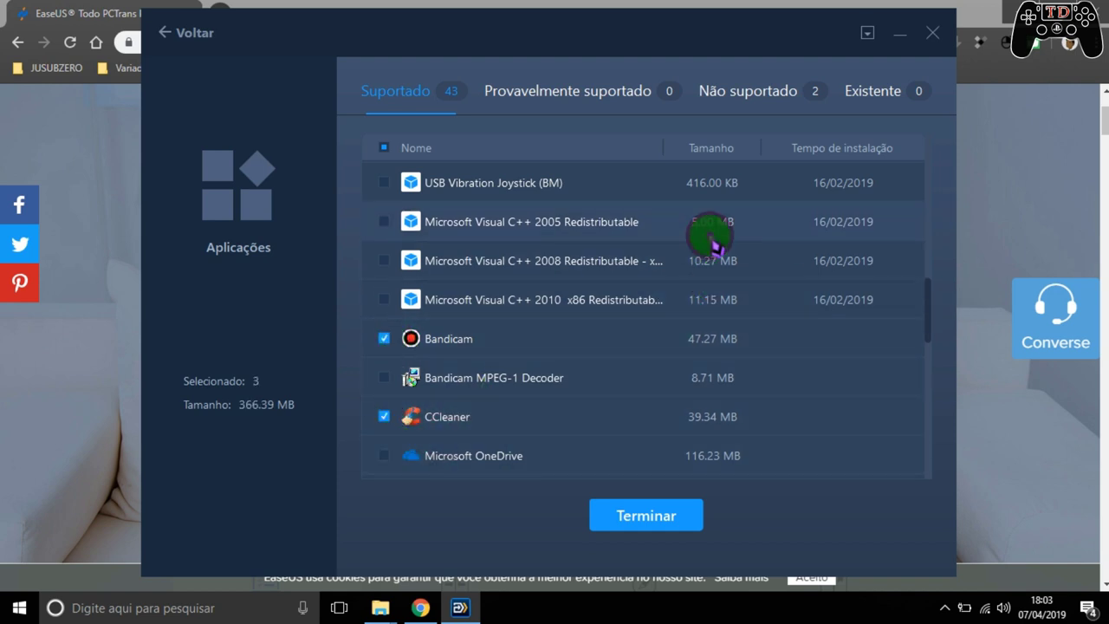
click(649, 516)
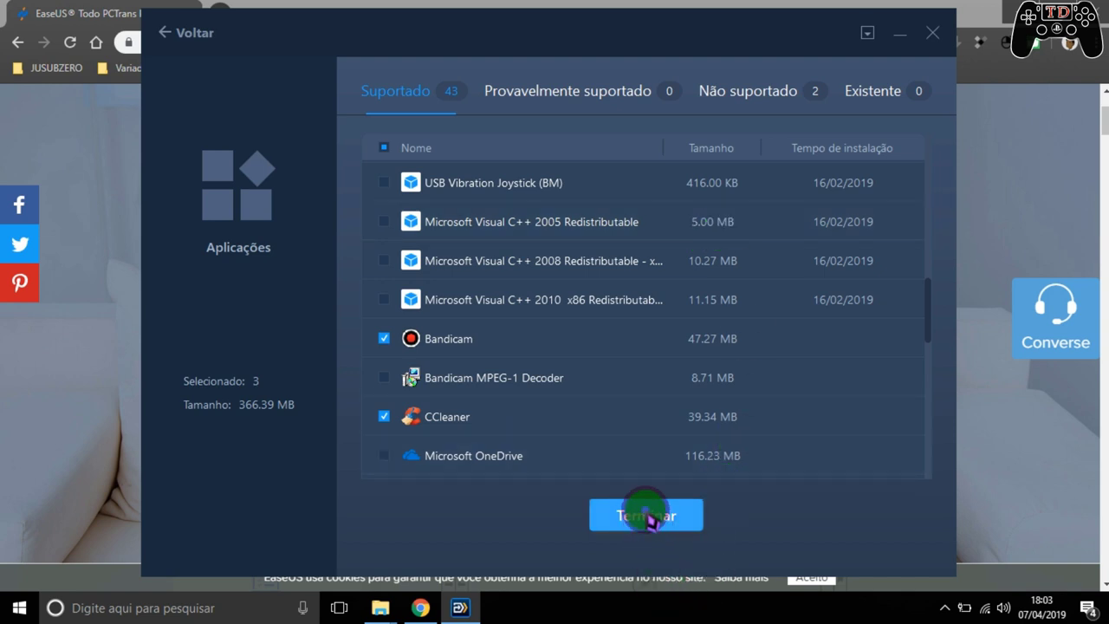
Review the Não suportado, Existente and Provavelmente suportado application categories and the rest of the supported applications.
click(745, 93)
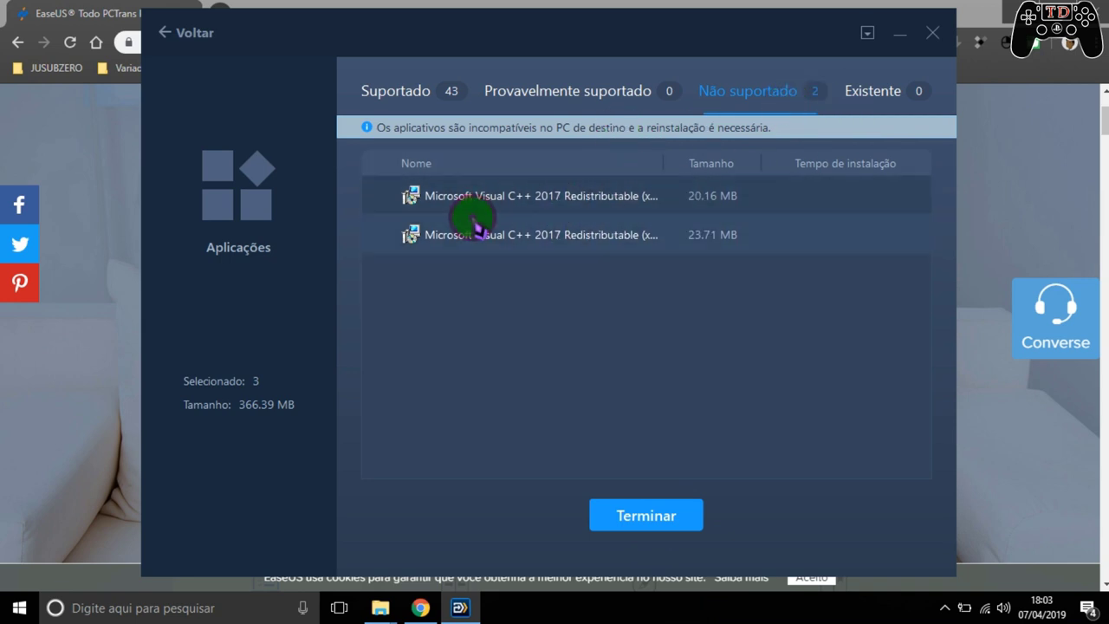
click(875, 96)
click(507, 97)
click(420, 95)
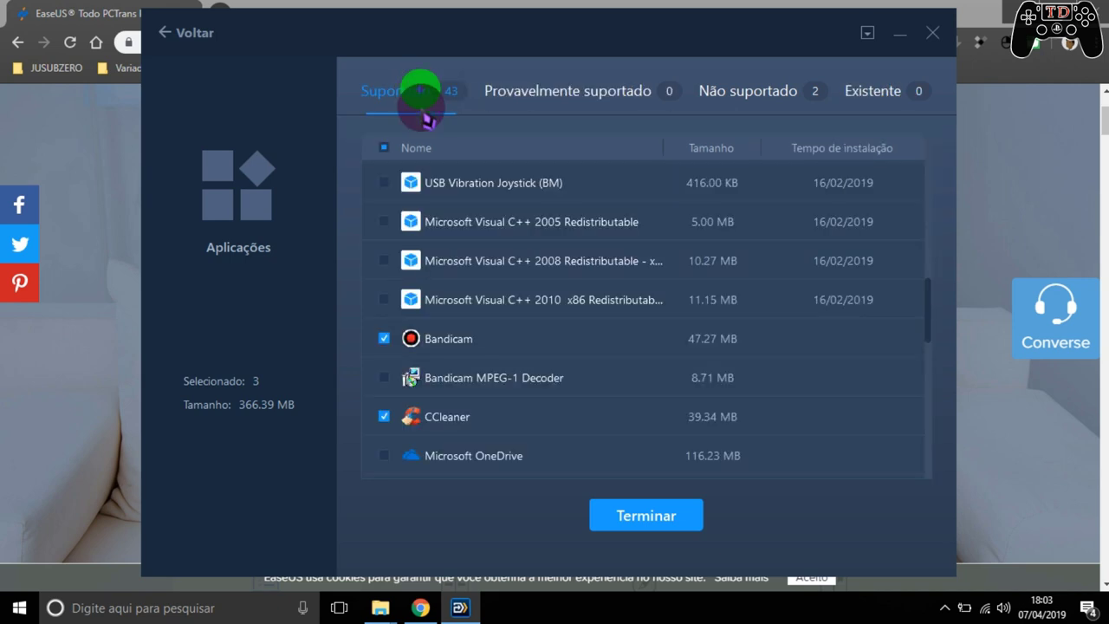
scroll(517, 368, down, 5)
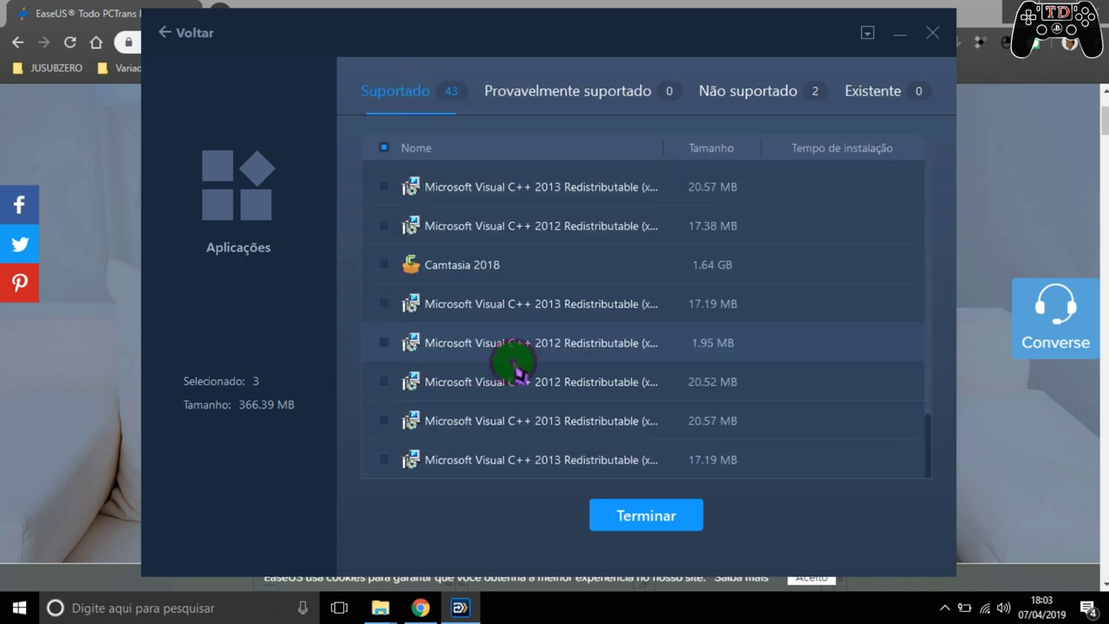
Deselect the Área de Trabalho and Meus Documentos files and create the image with only the chosen applications.
scroll(517, 356, up, 6)
click(646, 518)
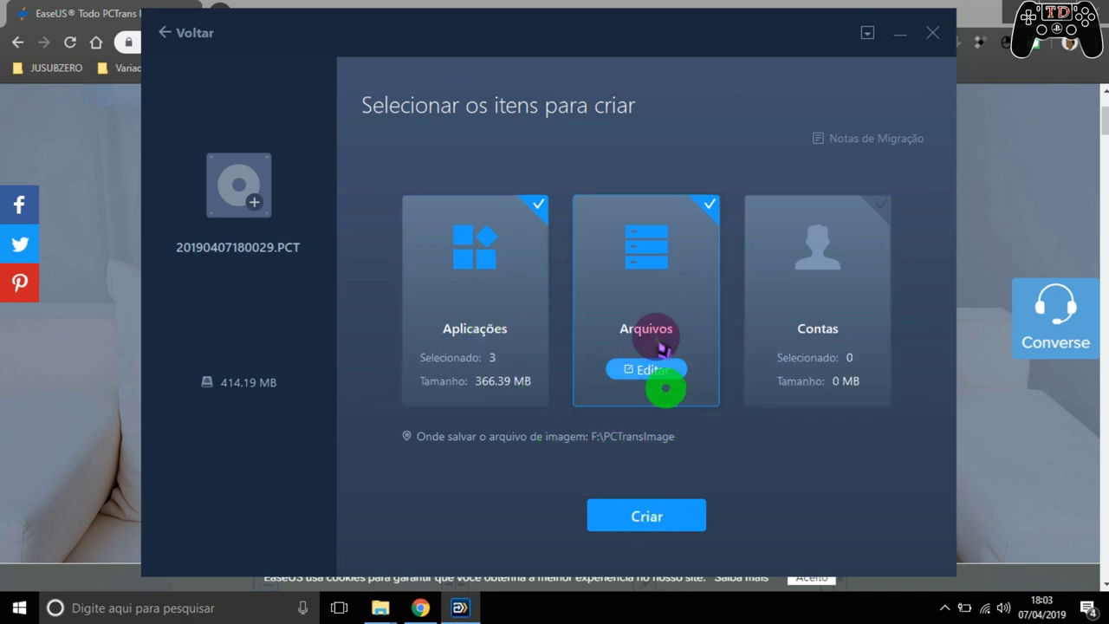
click(648, 357)
click(649, 370)
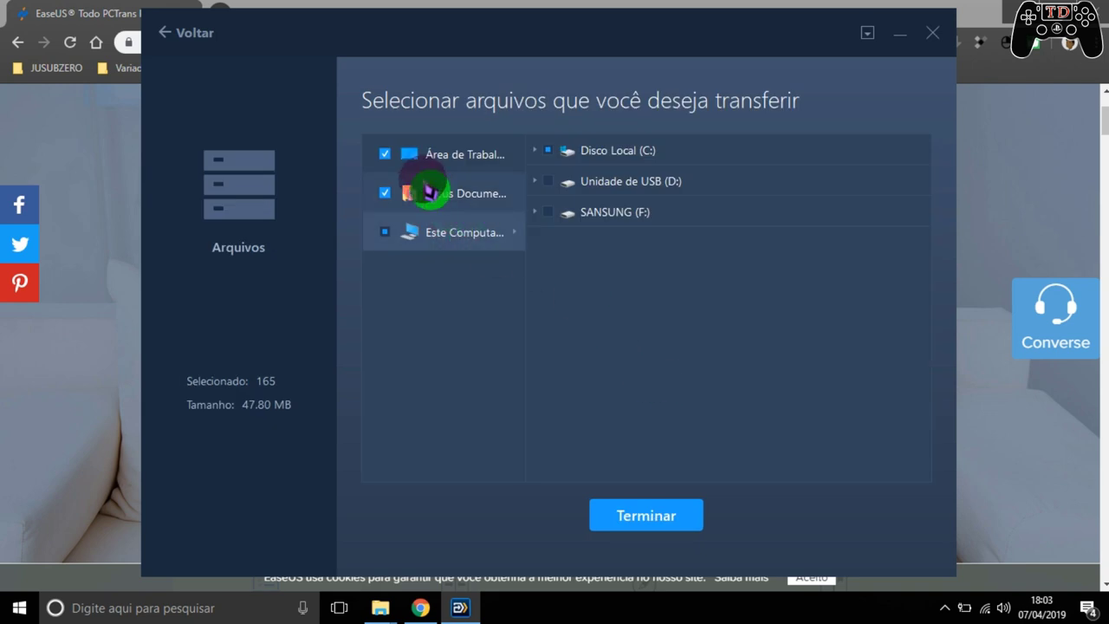
click(385, 154)
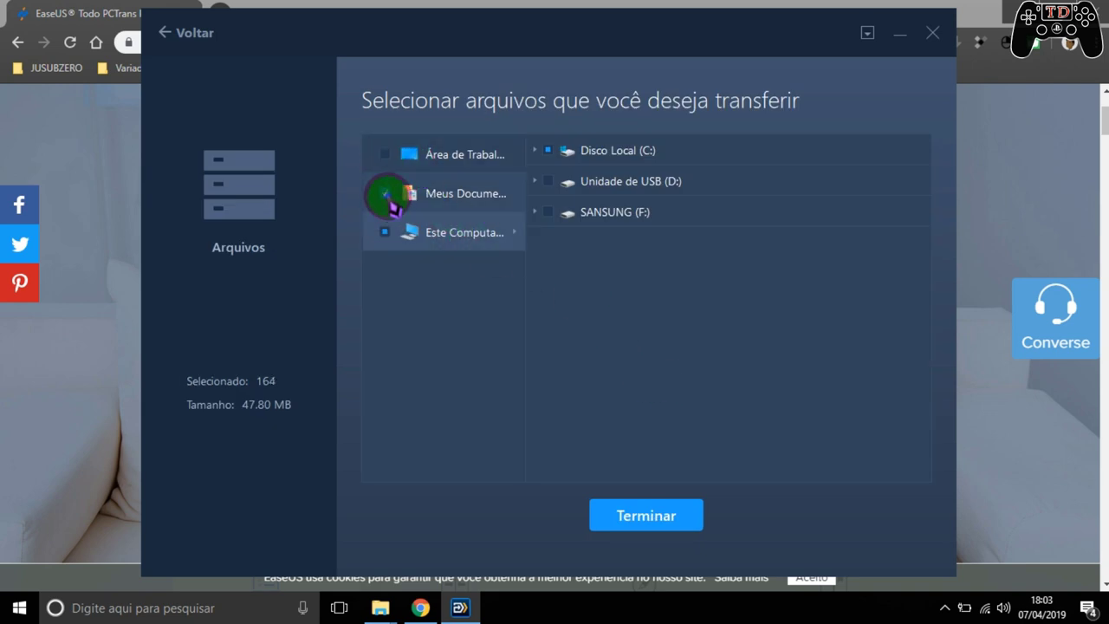
click(384, 193)
click(650, 518)
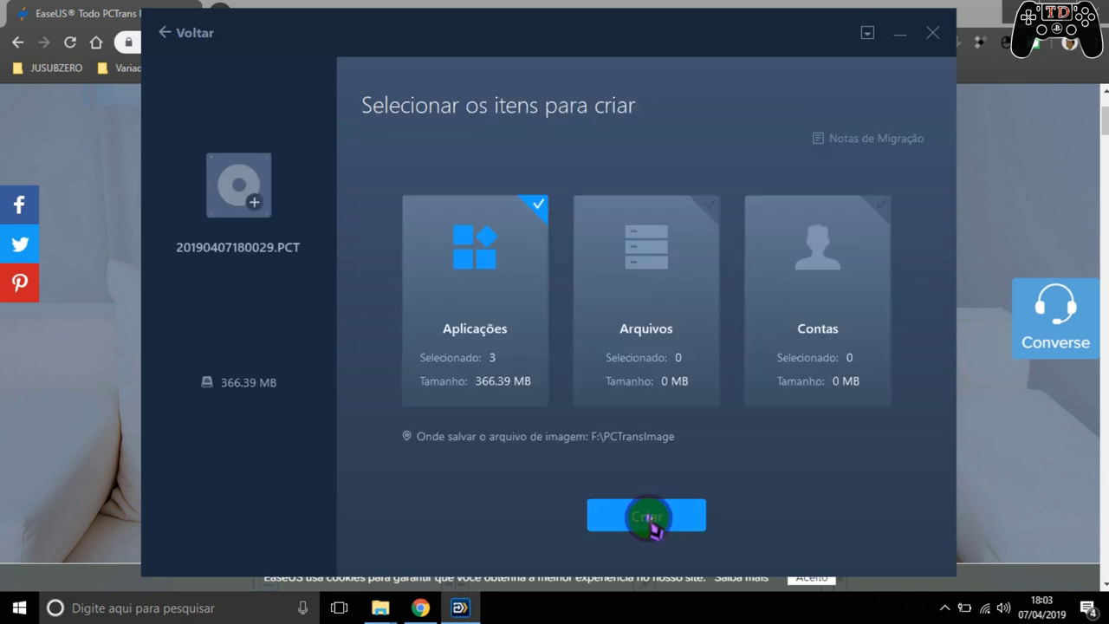
mouse_move(834, 400)
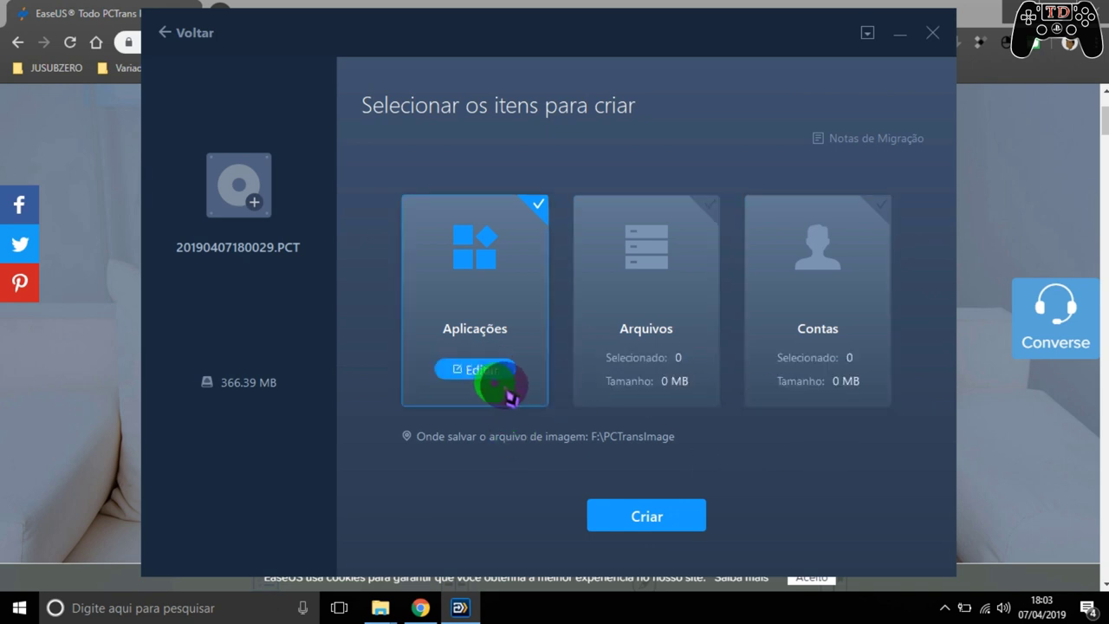
click(646, 518)
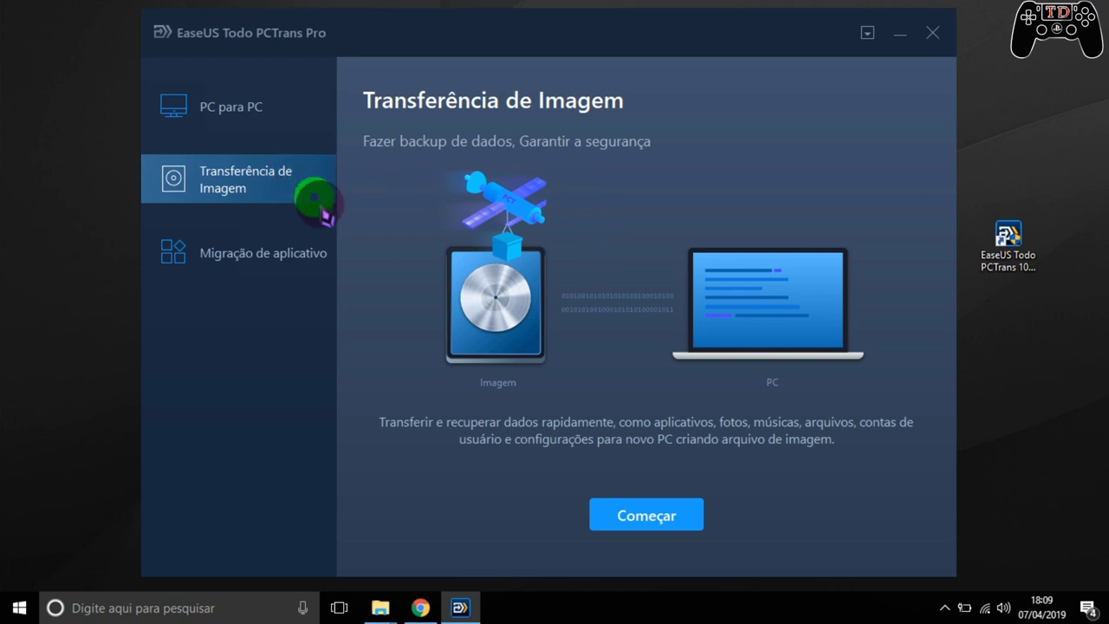
Start a recovery via image files and choose the image 20190407180029.PCT in F:\PCTransImage.
click(649, 517)
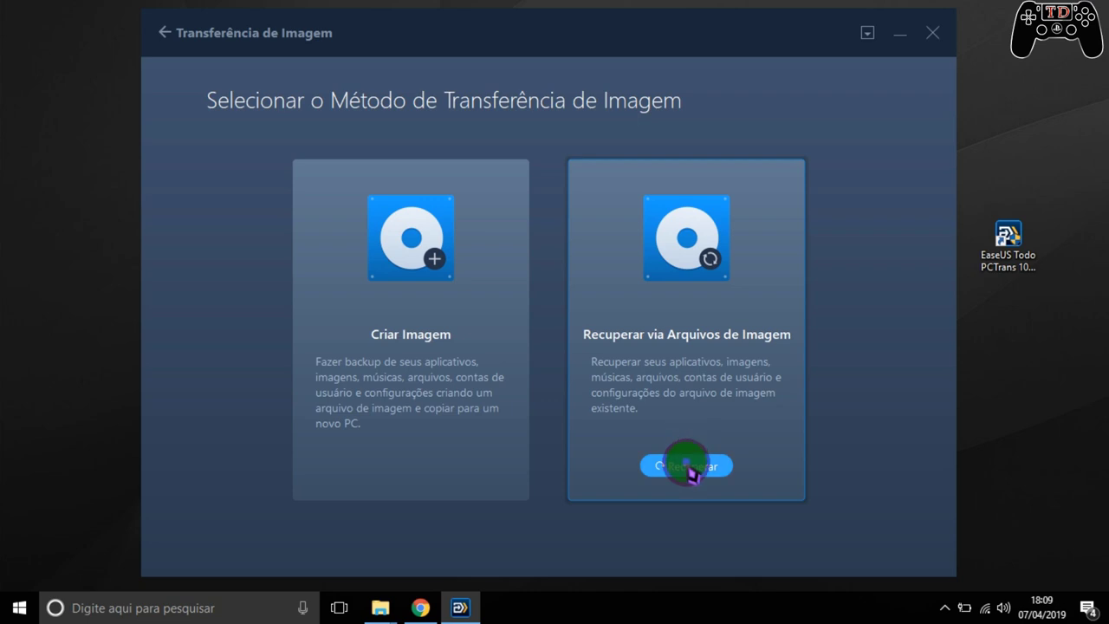
click(689, 468)
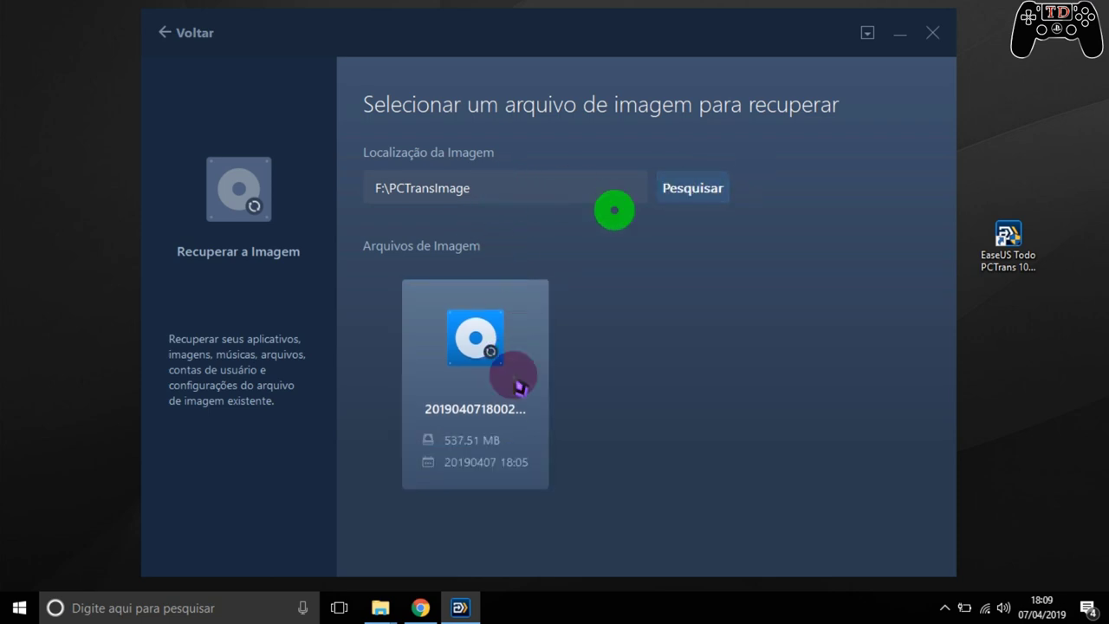
mouse_move(480, 464)
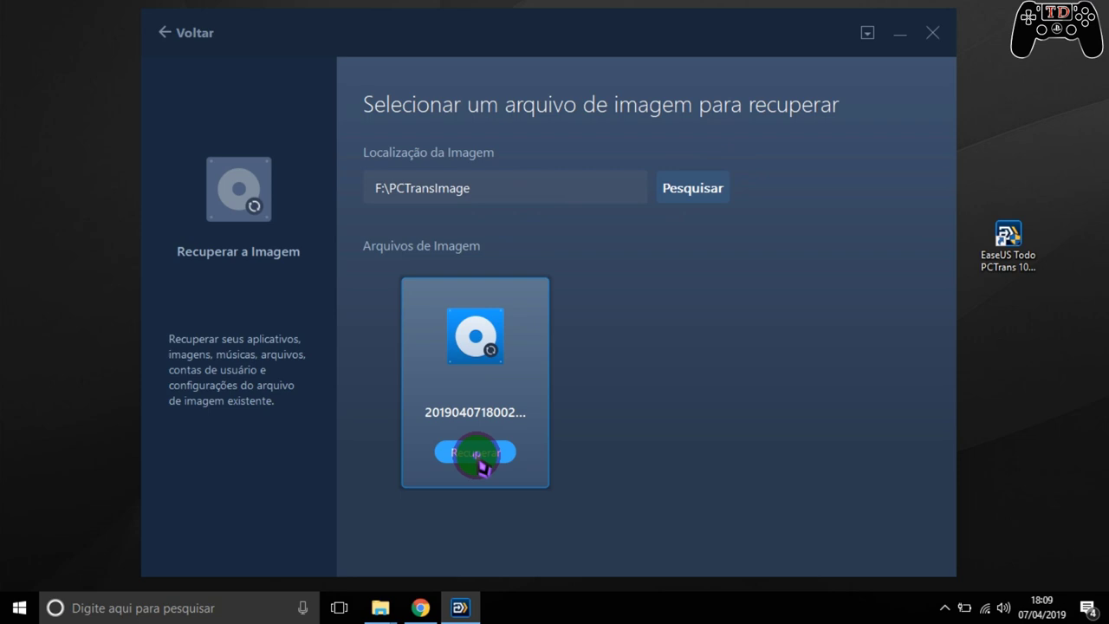
click(480, 459)
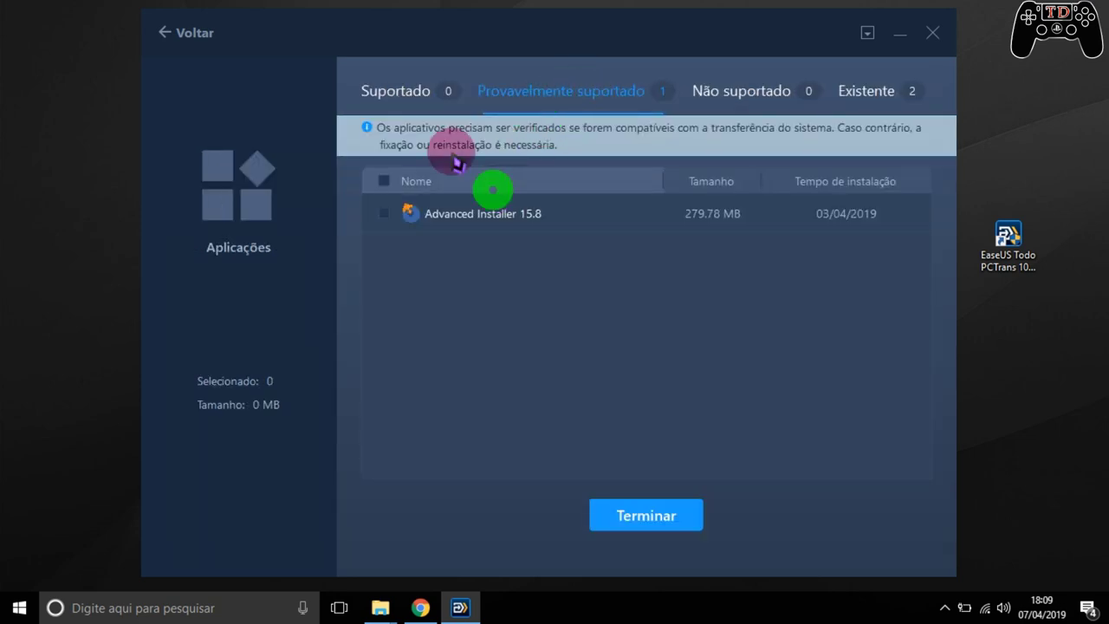
Check the Suportado applications and select Advanced Installer 15.8 under Provavelmente suportado for recovery.
click(398, 94)
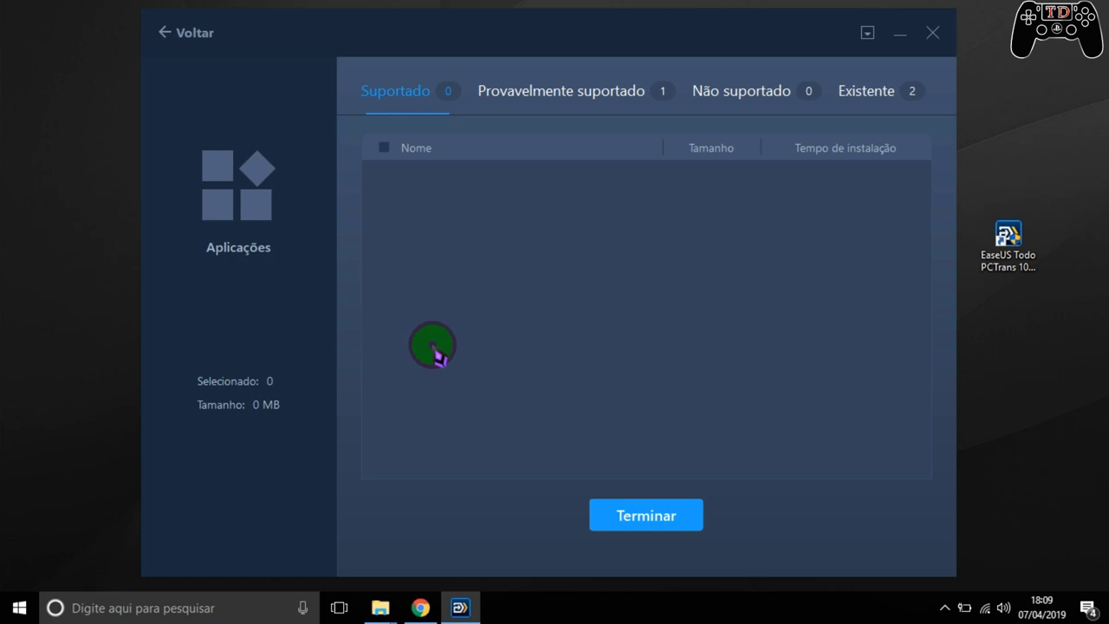
click(532, 84)
click(709, 184)
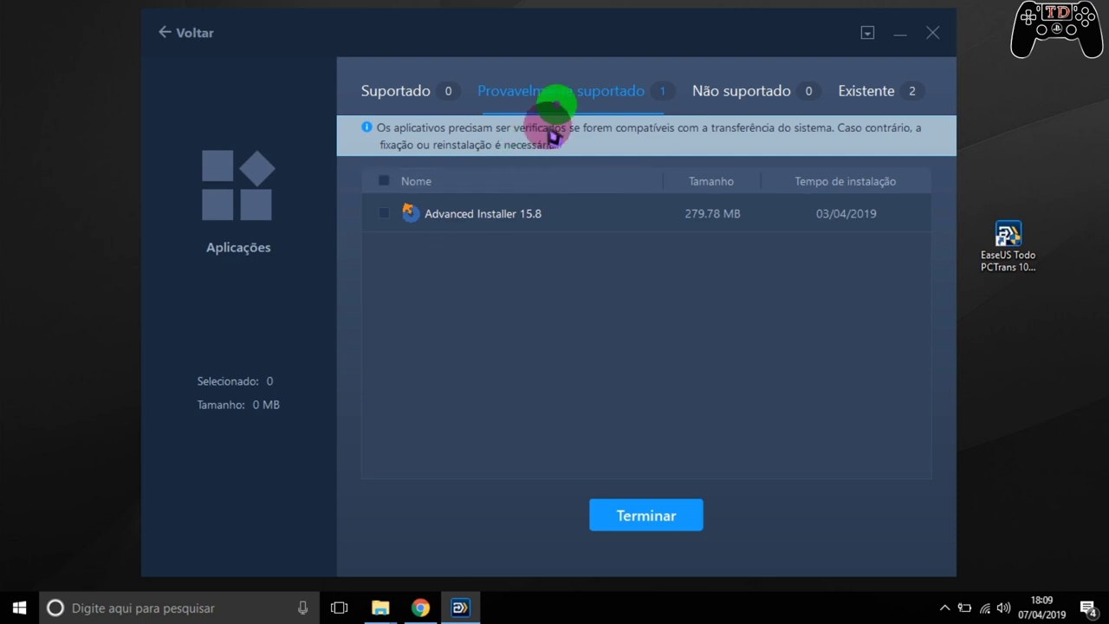
click(384, 213)
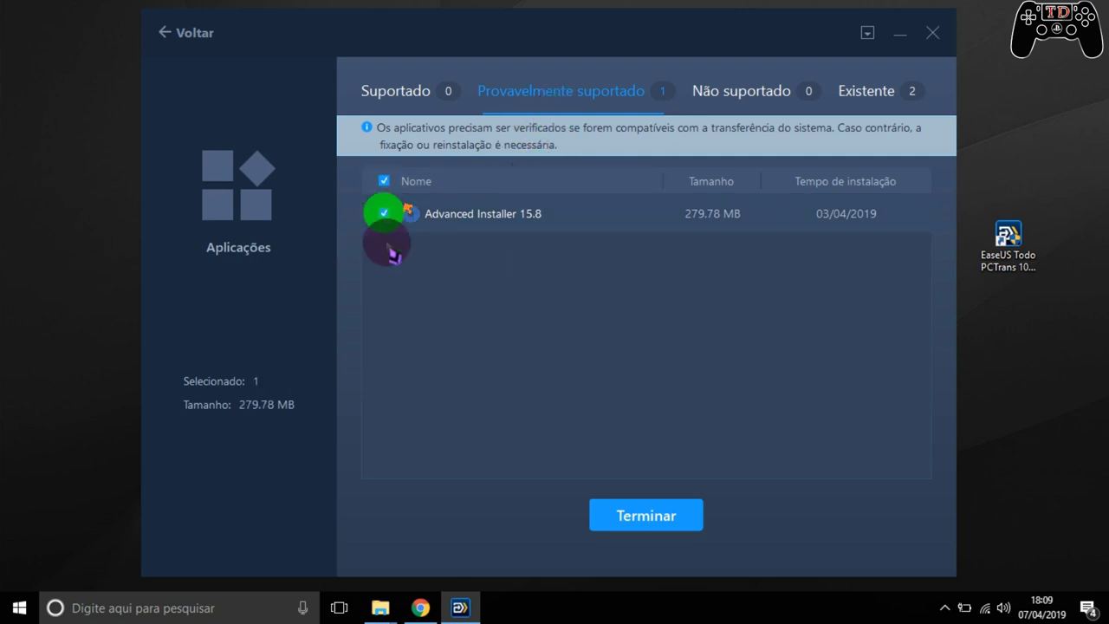
click(665, 513)
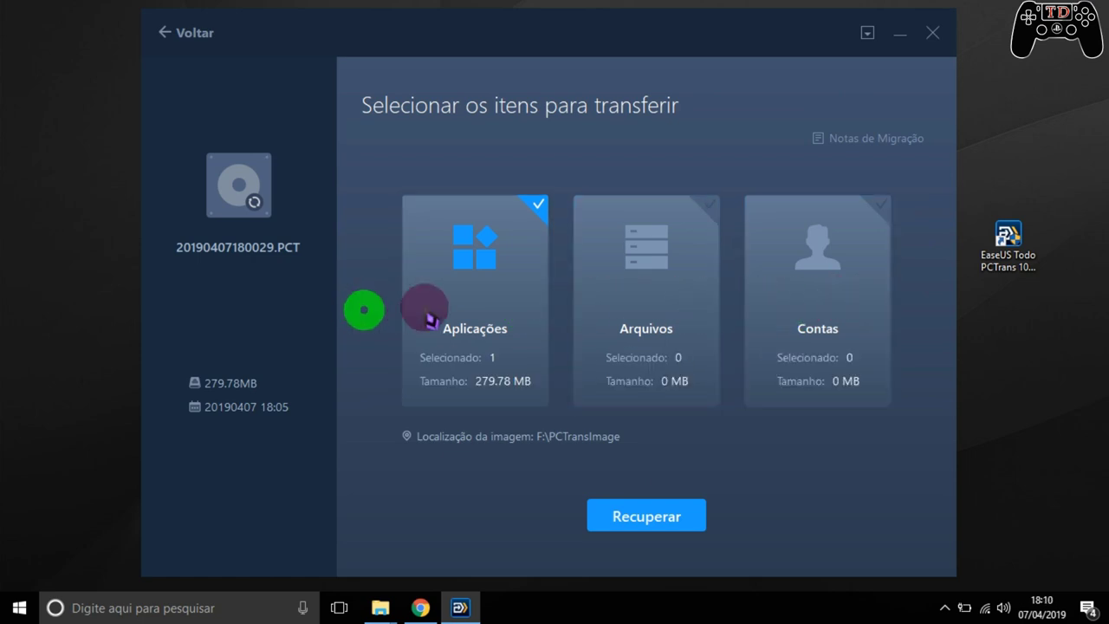
Recover the selected application from the image and postpone the computer restart.
click(654, 524)
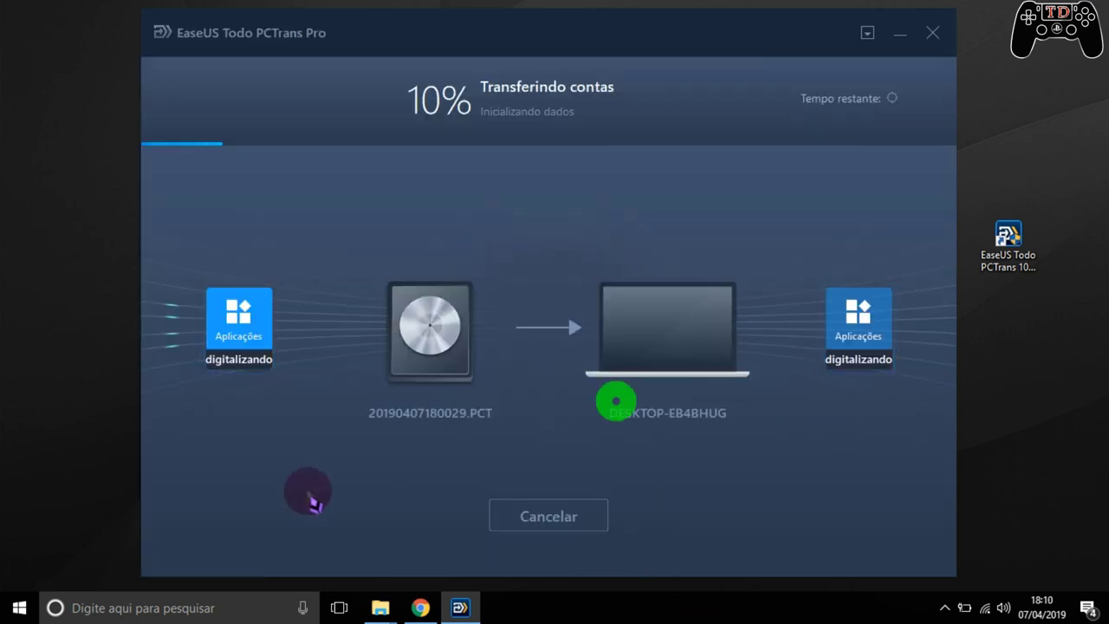
click(820, 525)
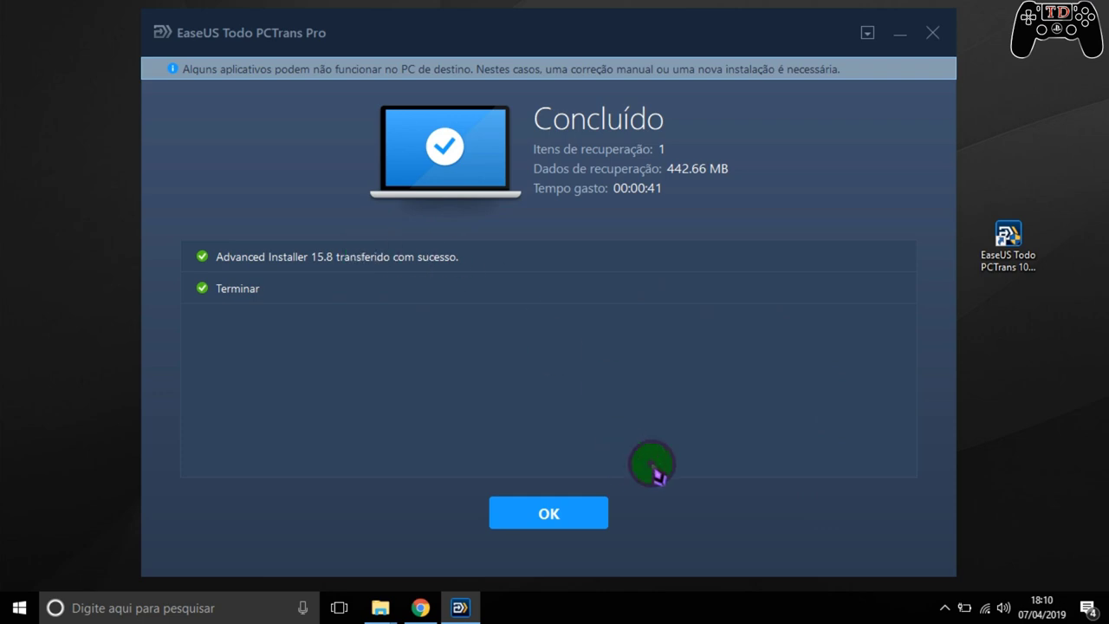
click(599, 513)
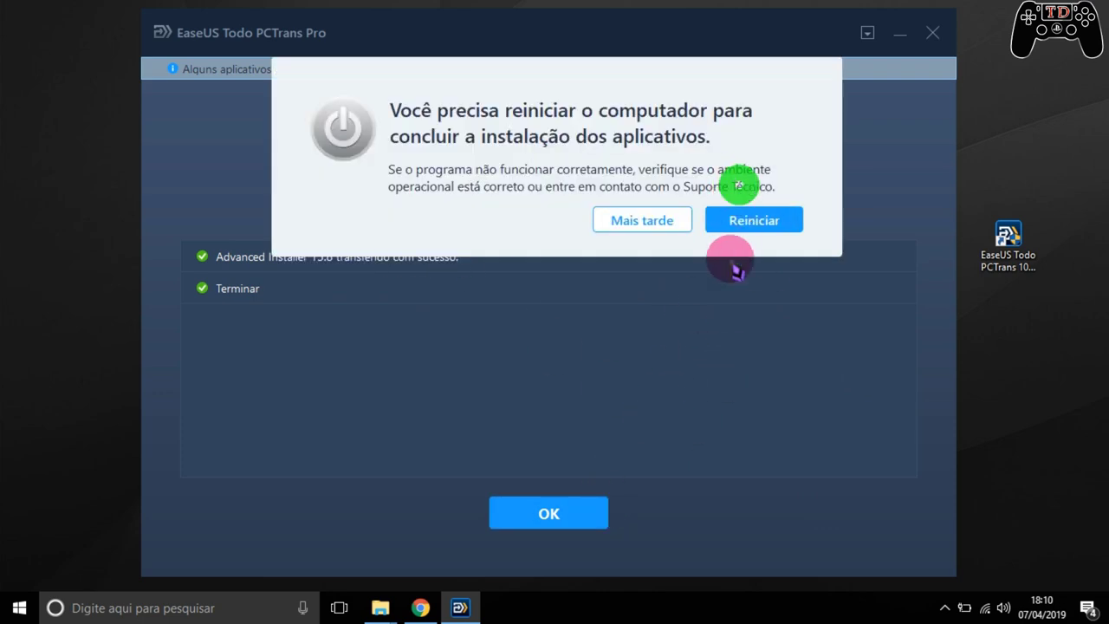
click(645, 223)
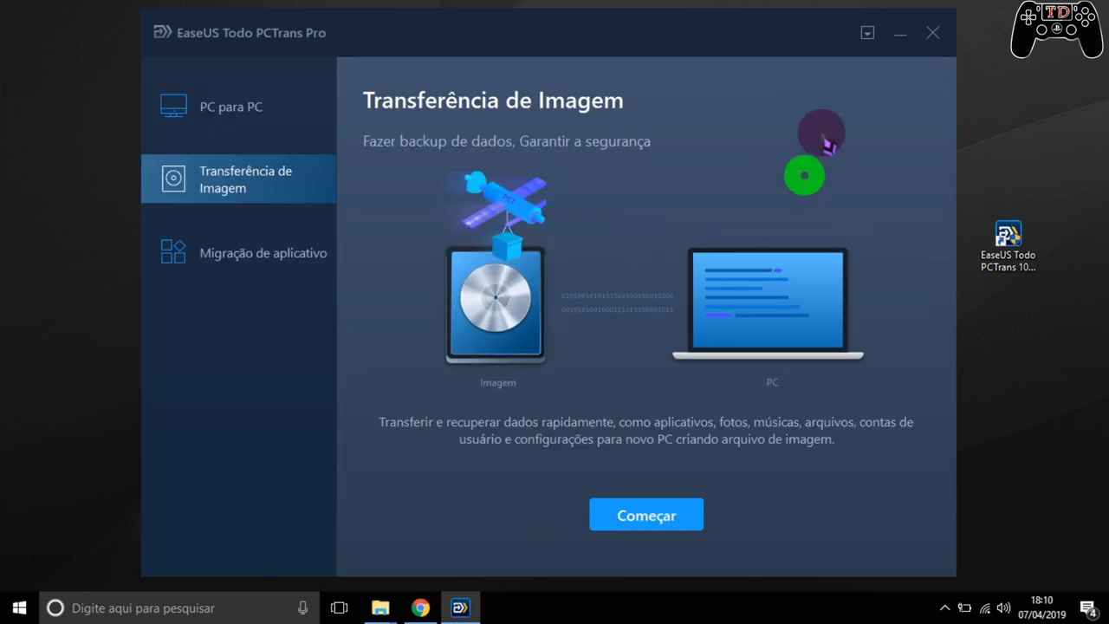
Switch to the recovered Advanced Installer 15.8, look through its Installer project templates and close it.
click(900, 33)
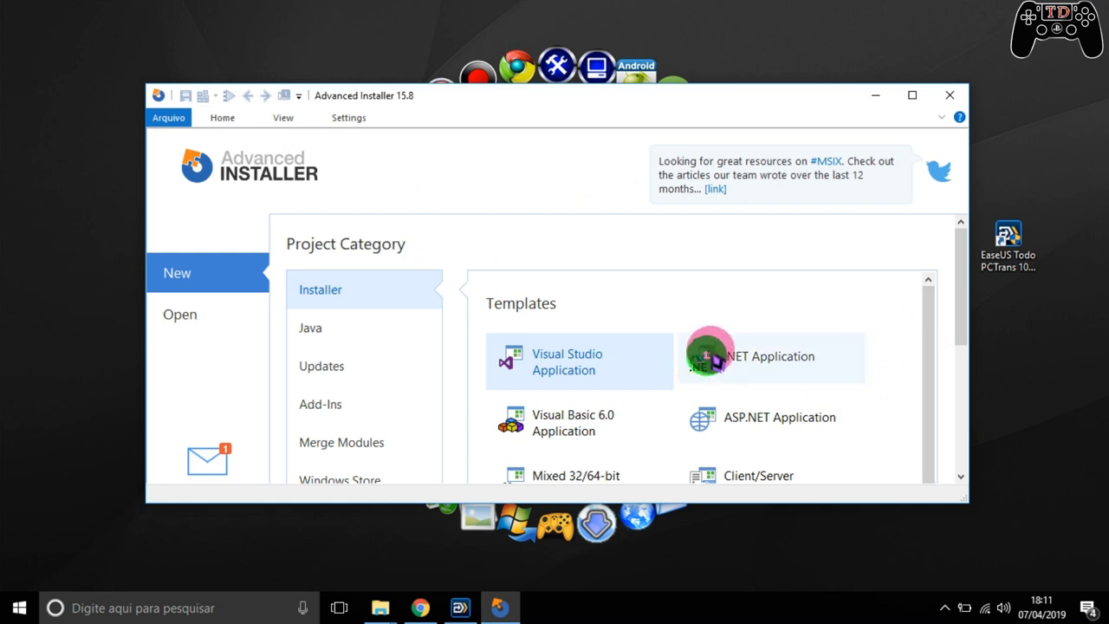
scroll(710, 342, down, 2)
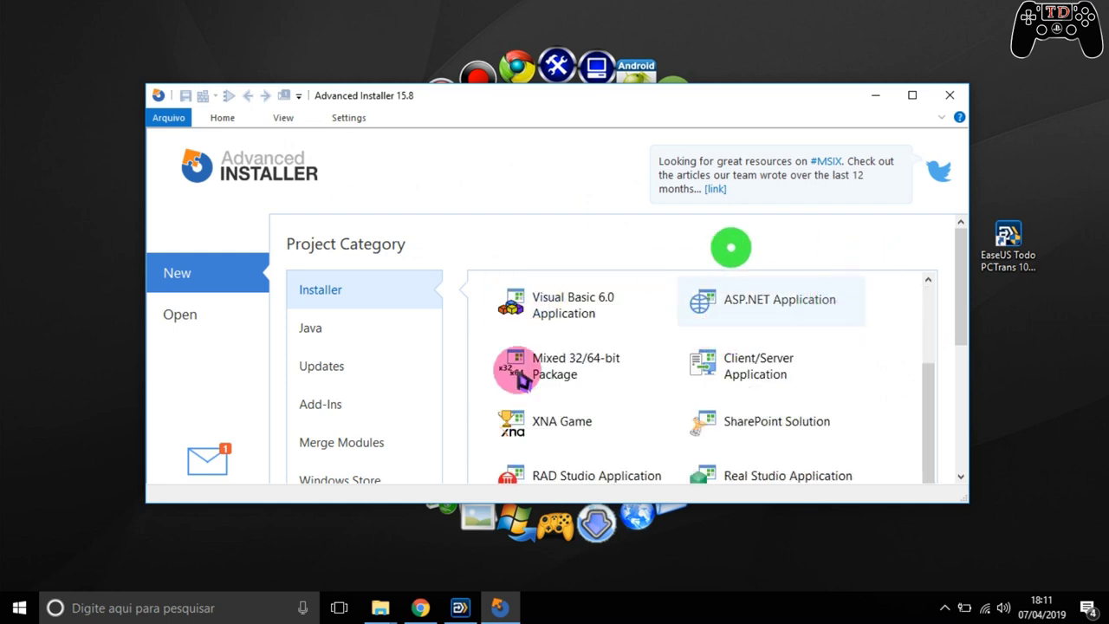
drag(779, 93, 847, 11)
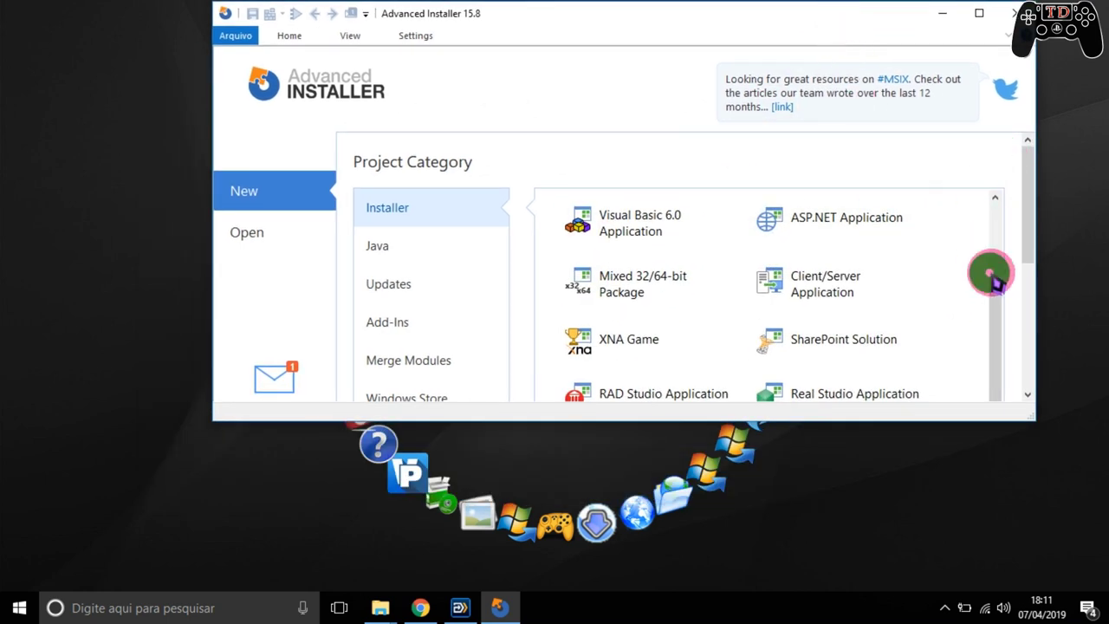
drag(1022, 211, 967, 180)
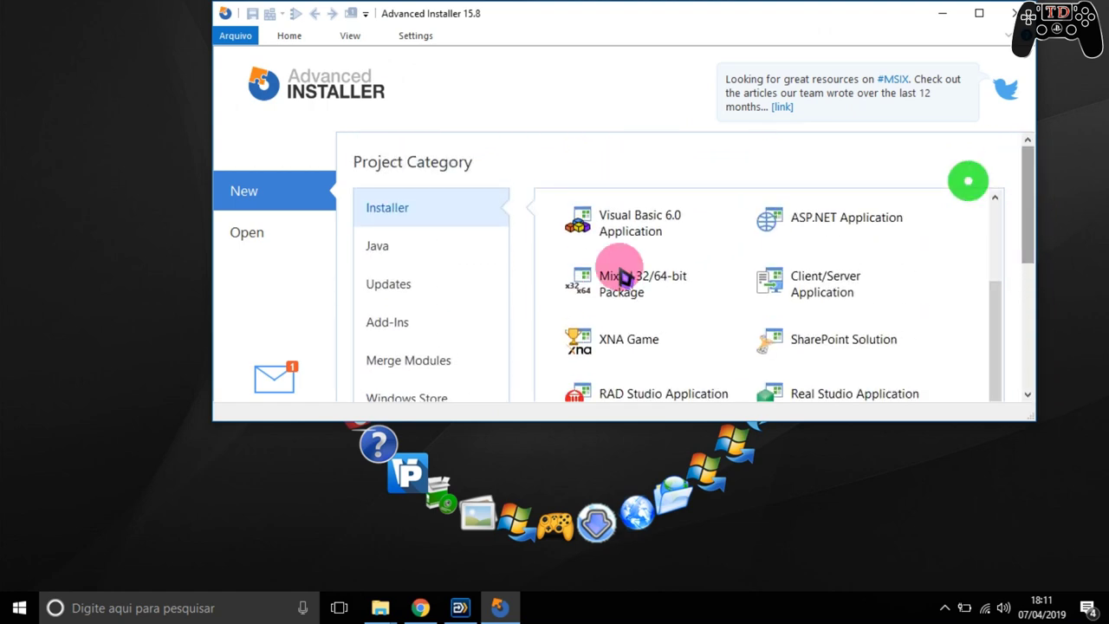
click(309, 235)
click(286, 190)
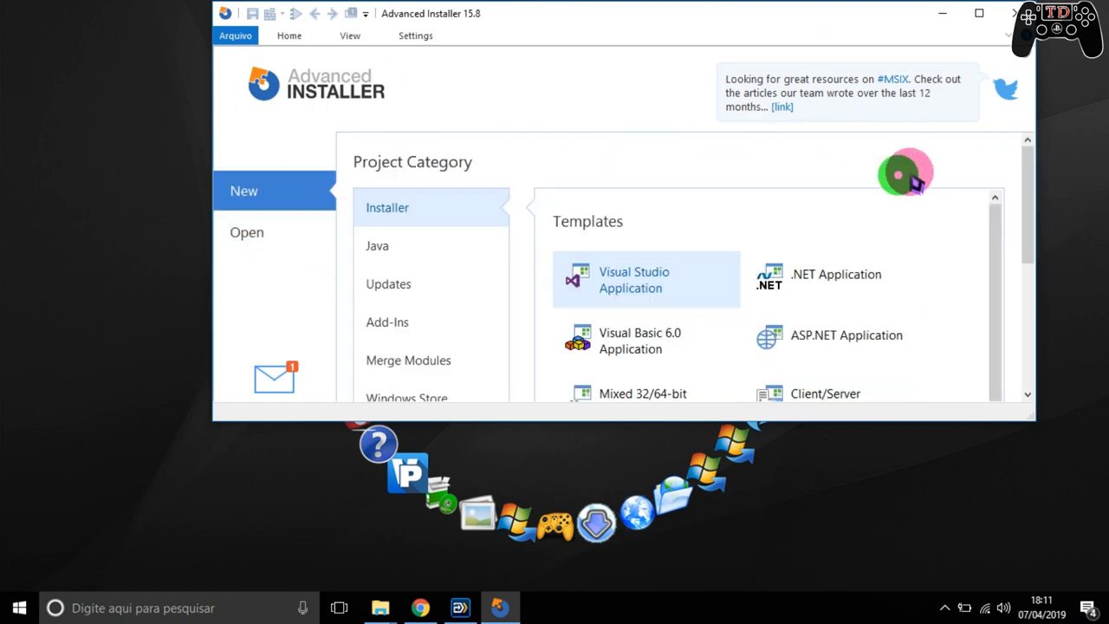
click(1014, 13)
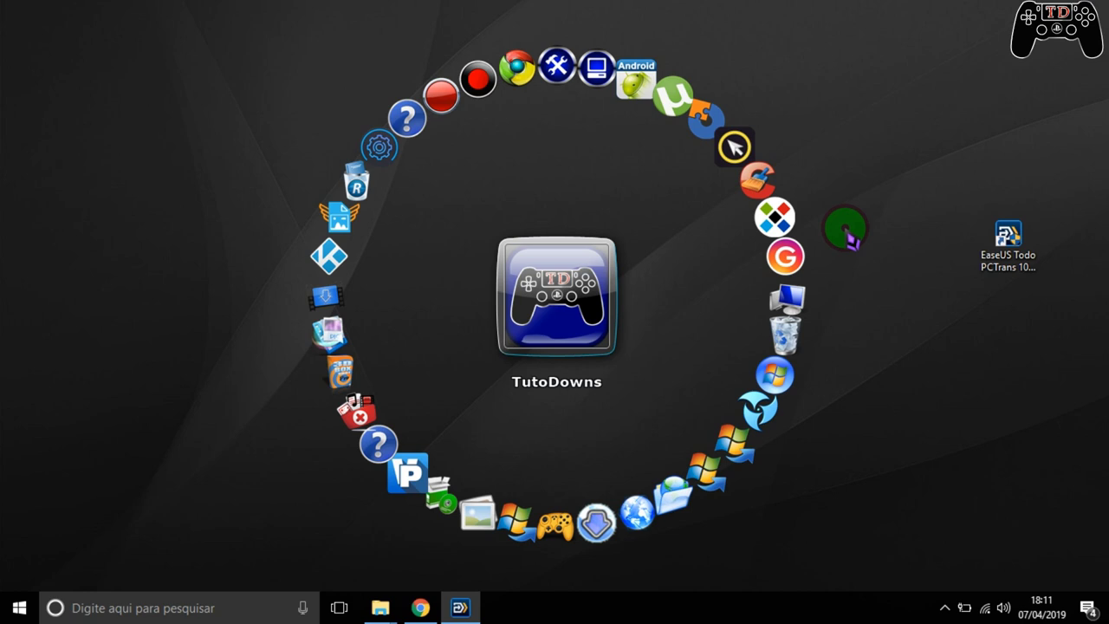
Switch back to EaseUS Todo PCTrans and view the Migração de aplicativo and PC para PC pages, returning to Transferência de Imagem.
click(466, 602)
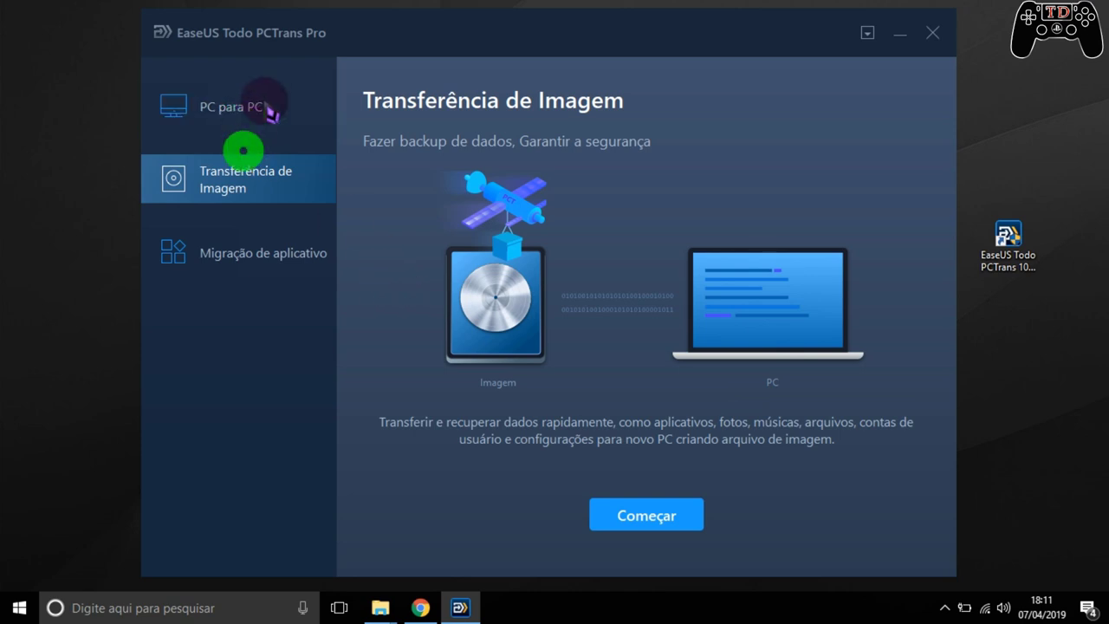
click(251, 251)
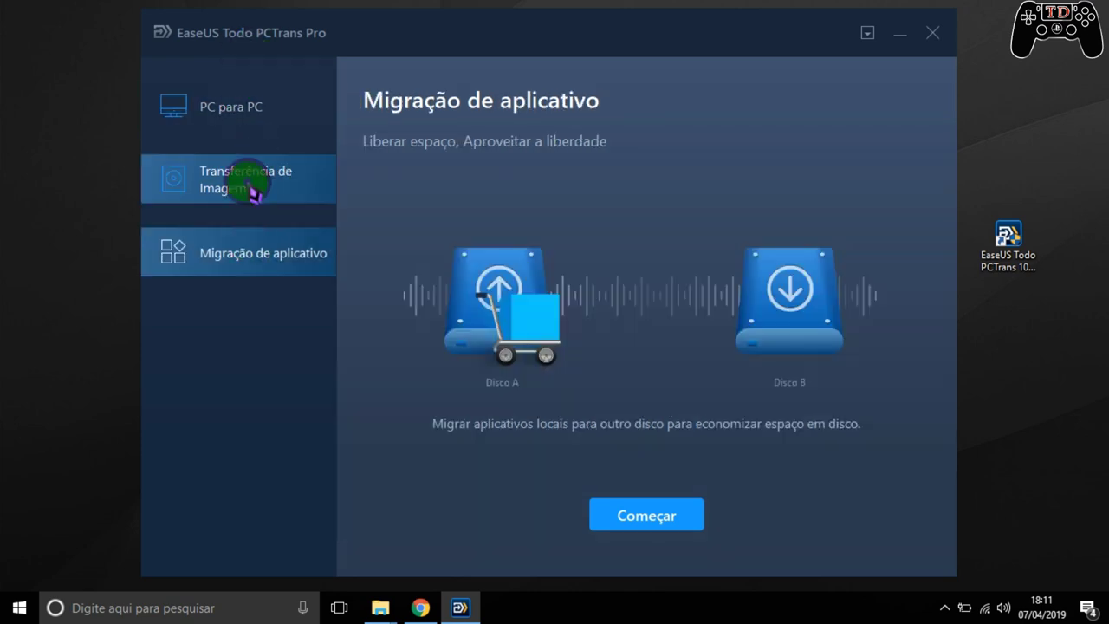
click(254, 112)
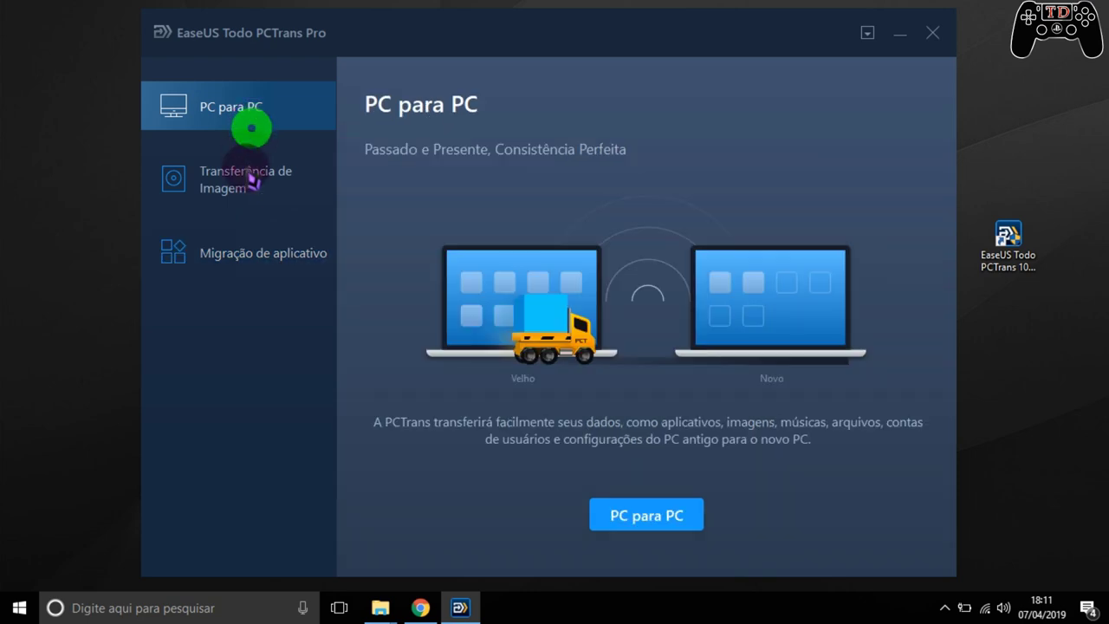
click(253, 192)
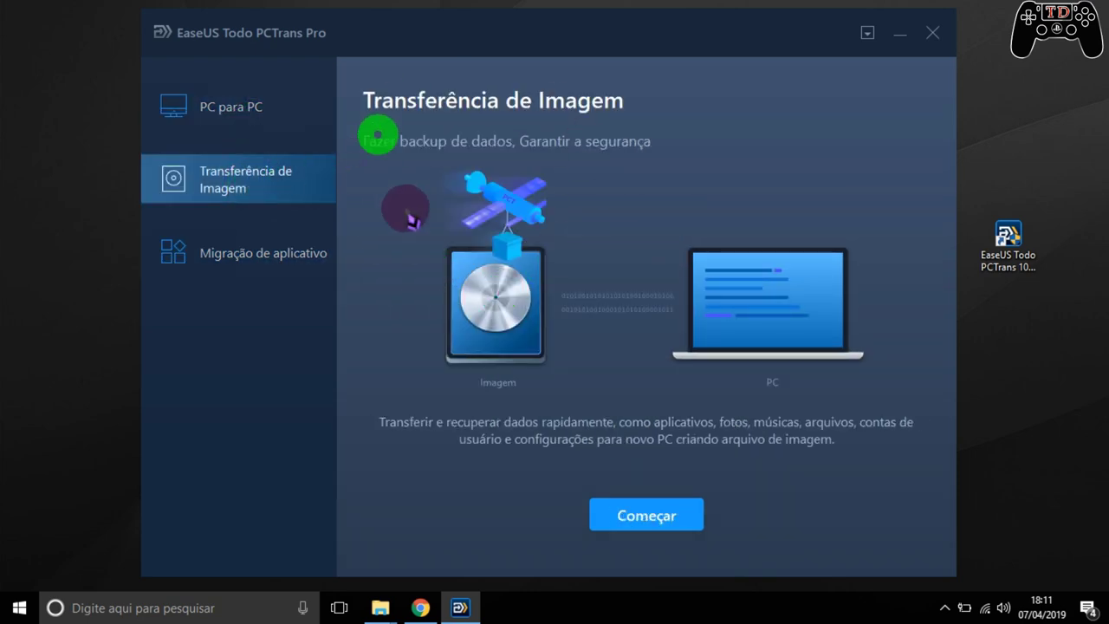